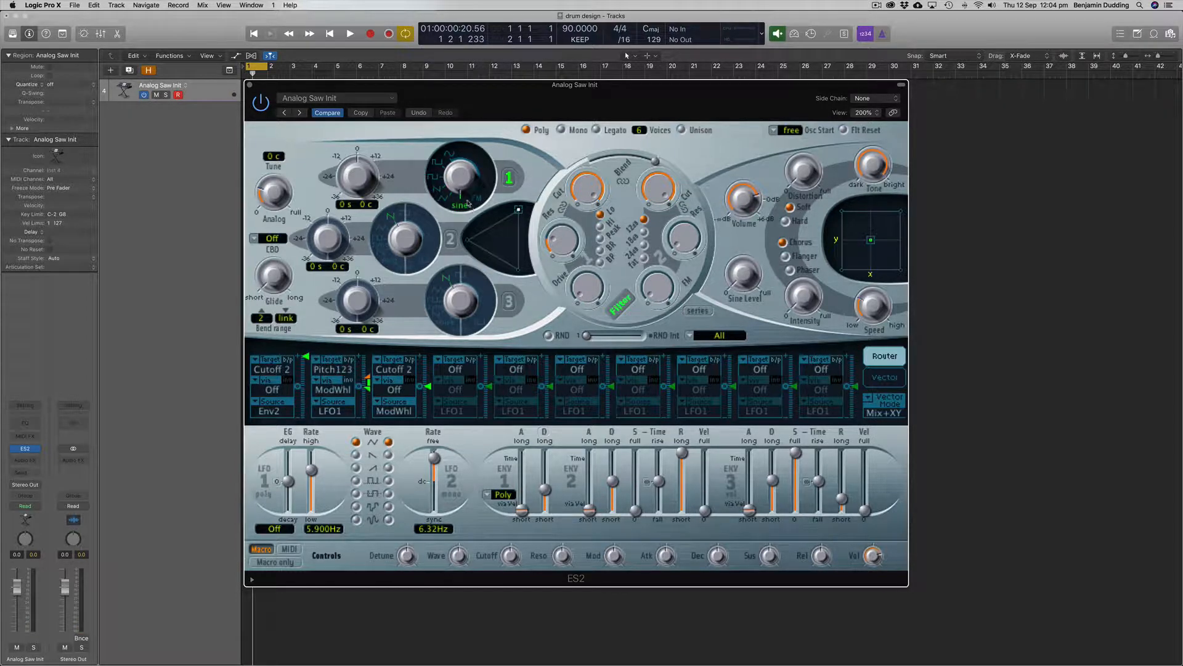
- Set oscillator 1's waveform to the 05-wood Digiwave
drag(465, 185, 461, 209)
click(460, 208)
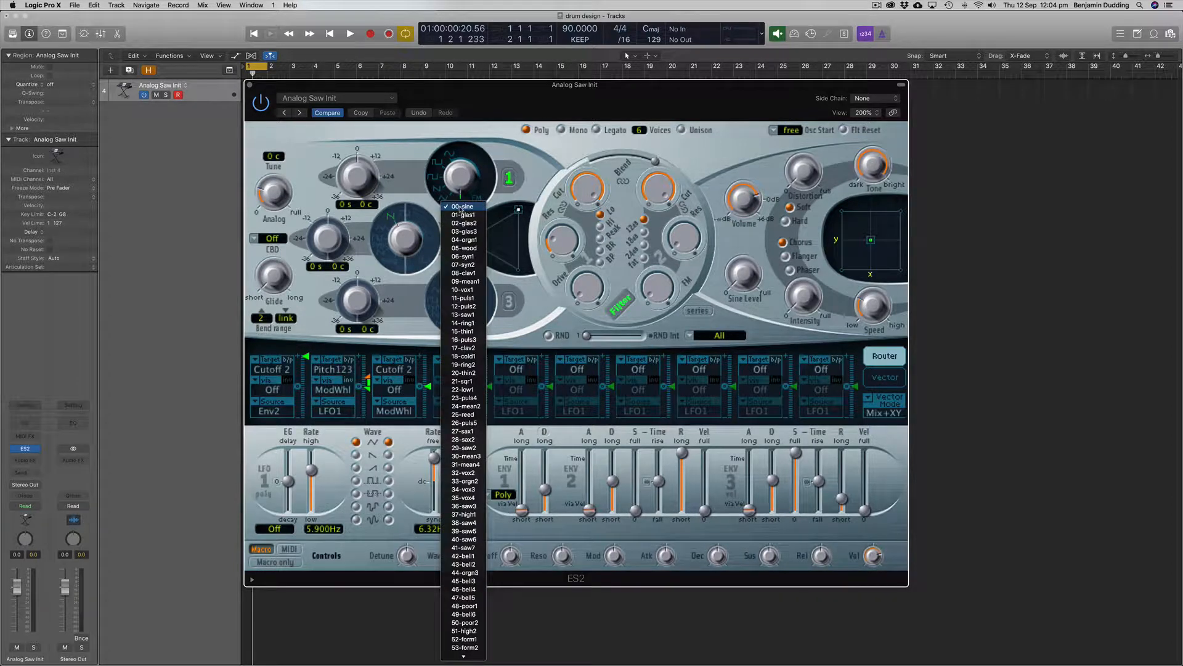
mouse_move(475, 659)
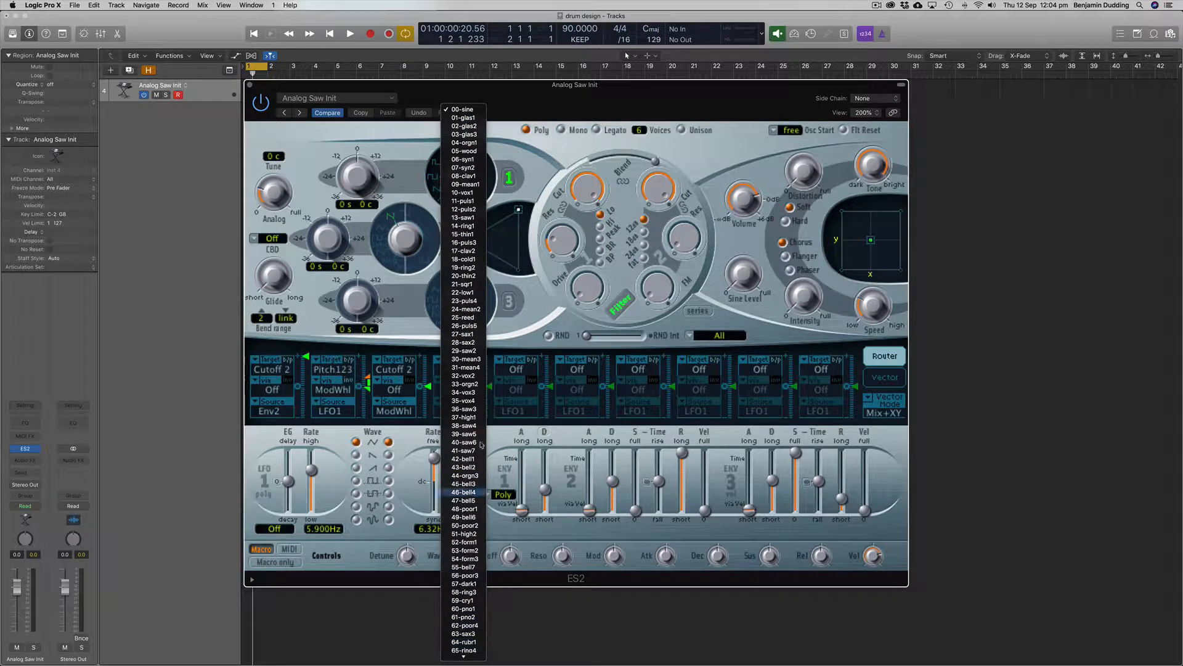
click(475, 151)
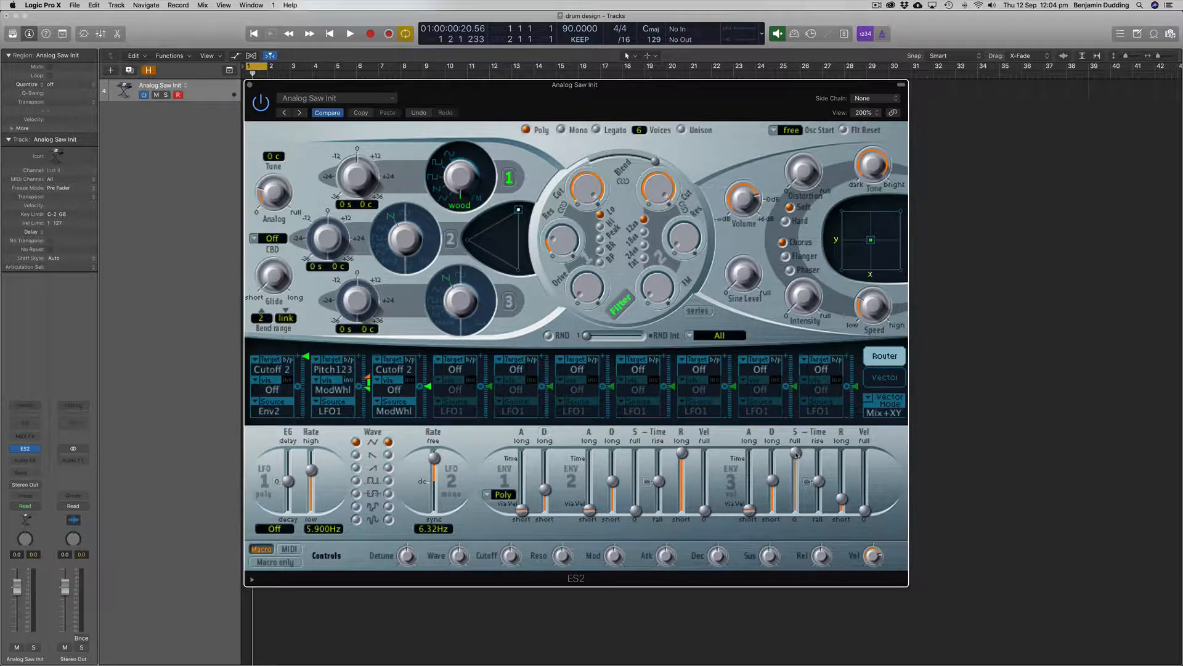
- Set the synth to Mono voice mode and the oscillator start to hard
click(561, 129)
click(789, 131)
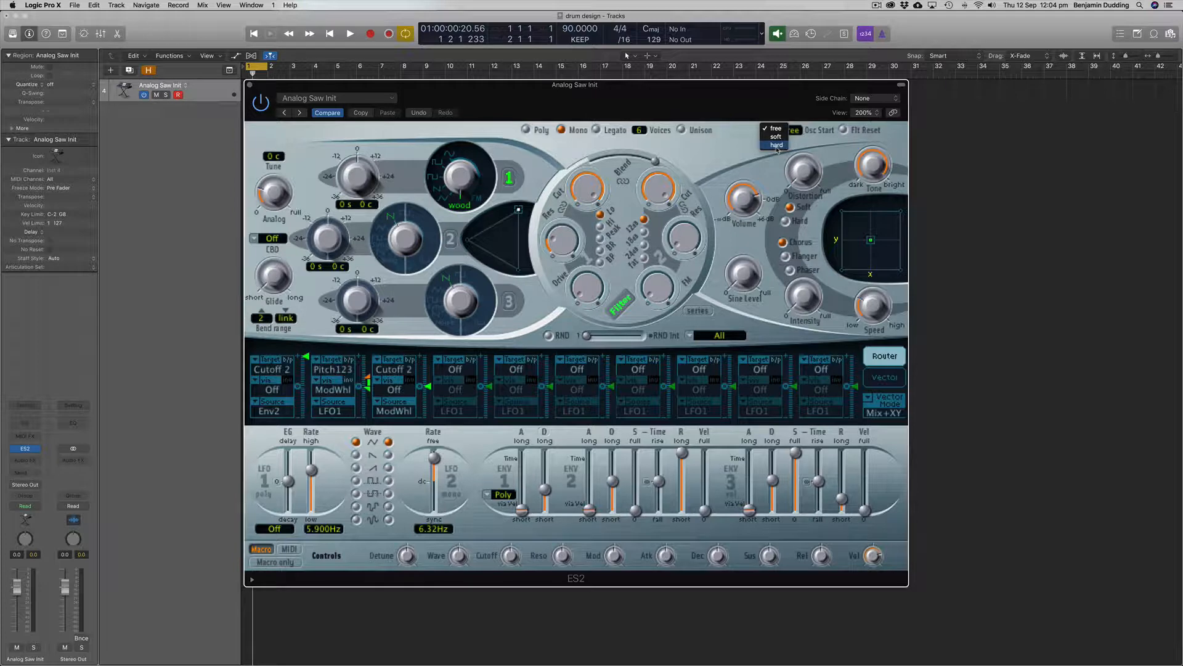
click(777, 146)
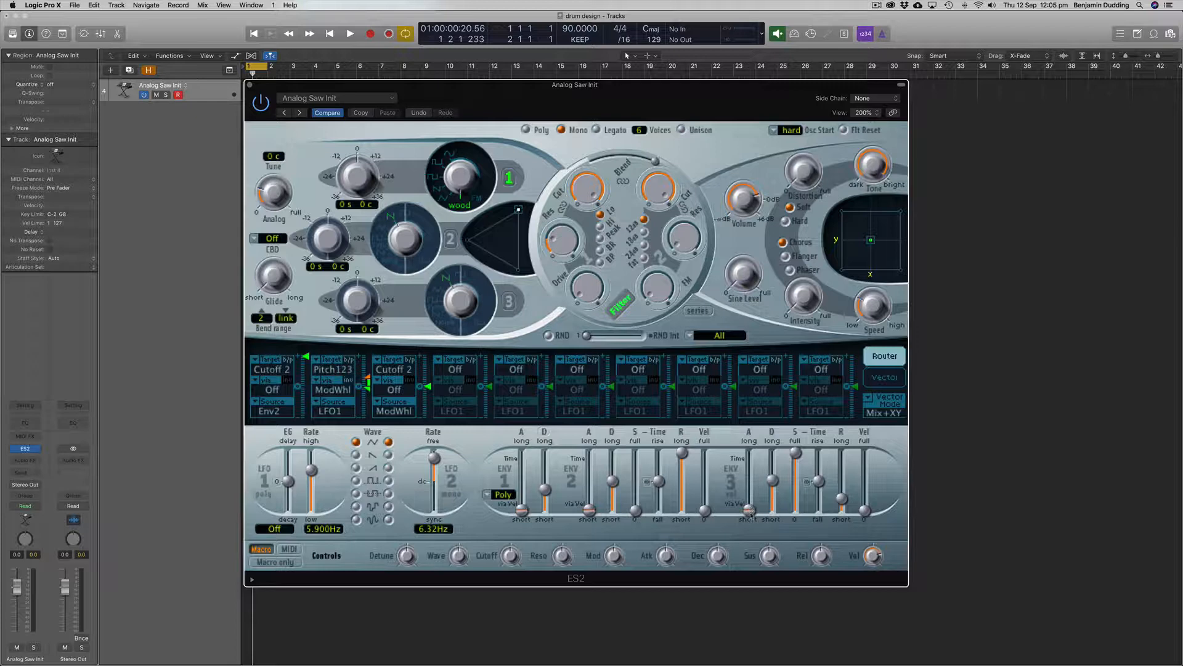
- Shape Envelope 3 with minimum attack, zero sustain, a slightly shorter decay and a longer release
drag(748, 514, 750, 536)
drag(796, 456, 798, 526)
mouse_move(772, 480)
drag(773, 482, 773, 490)
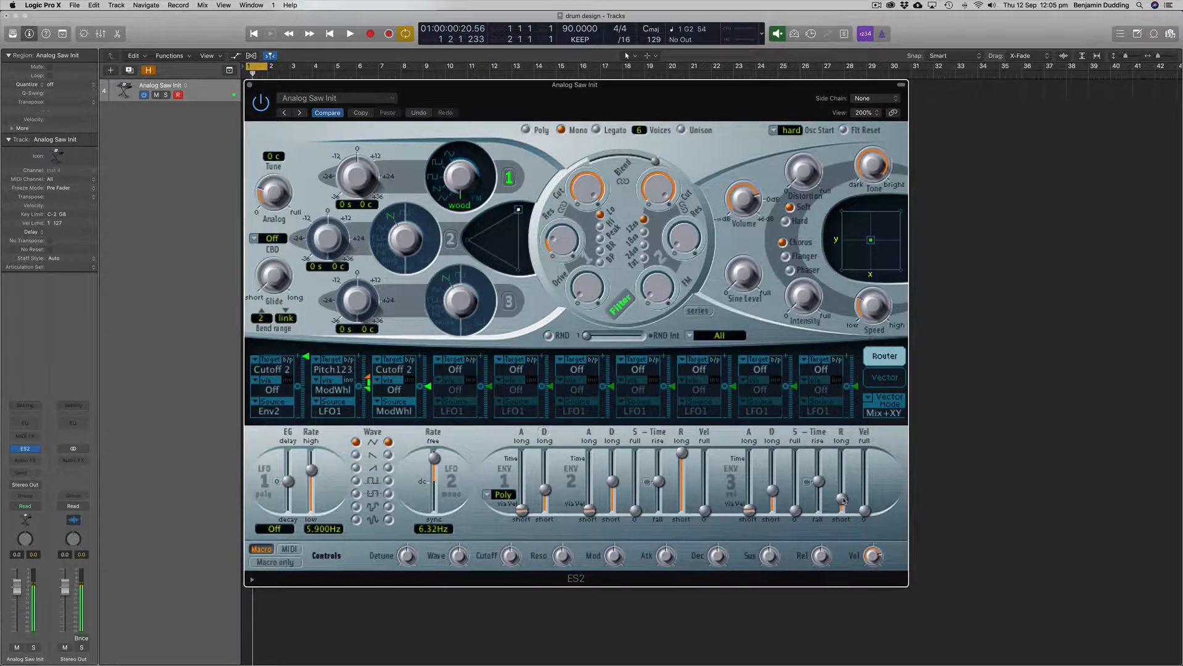
drag(844, 500, 845, 488)
- Tune oscillator 1 up 5 semitones, and enable oscillator 2 with the Ring waveform and the oscillator mix fully on it
drag(356, 174, 356, 167)
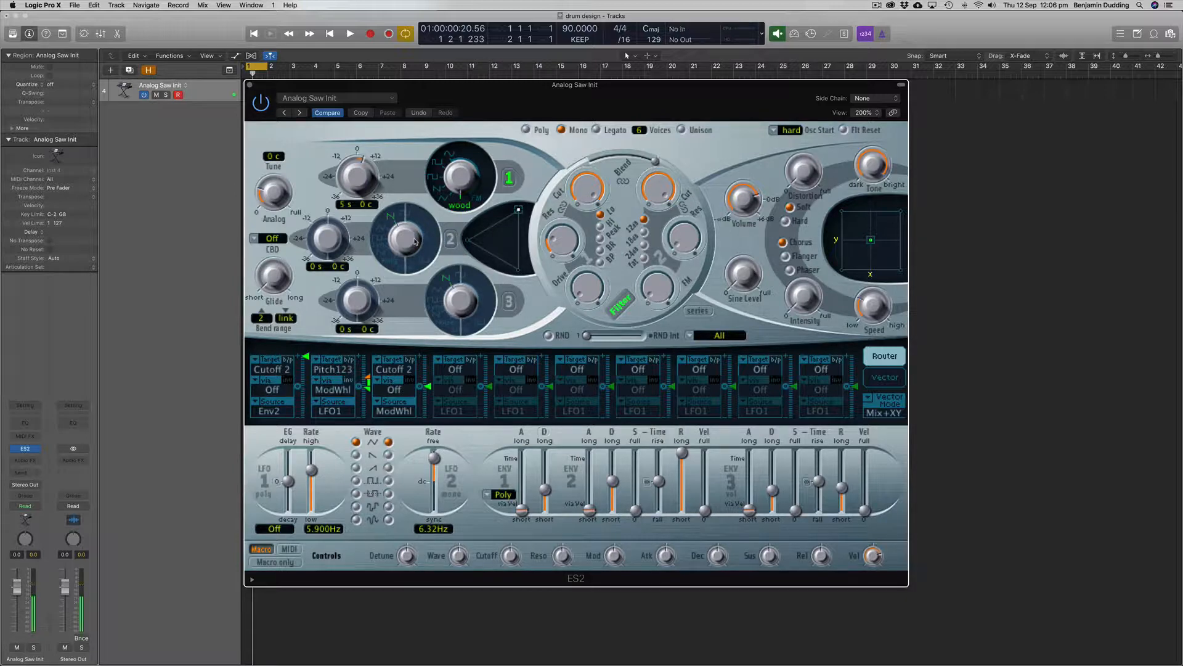
click(451, 240)
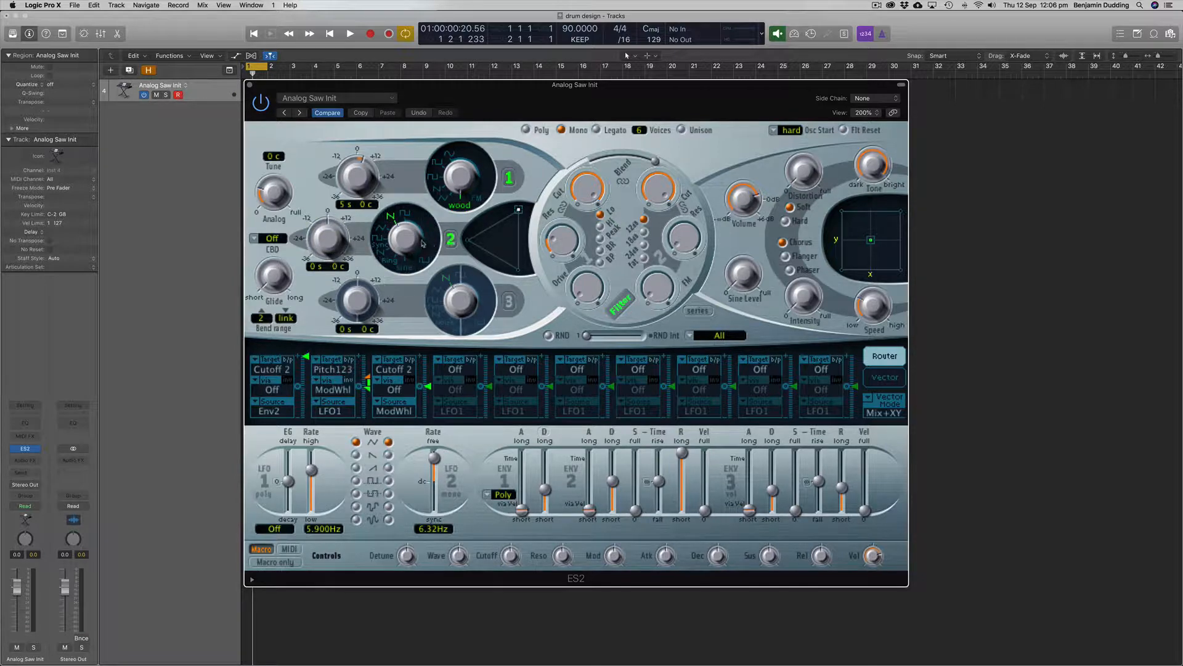
click(518, 210)
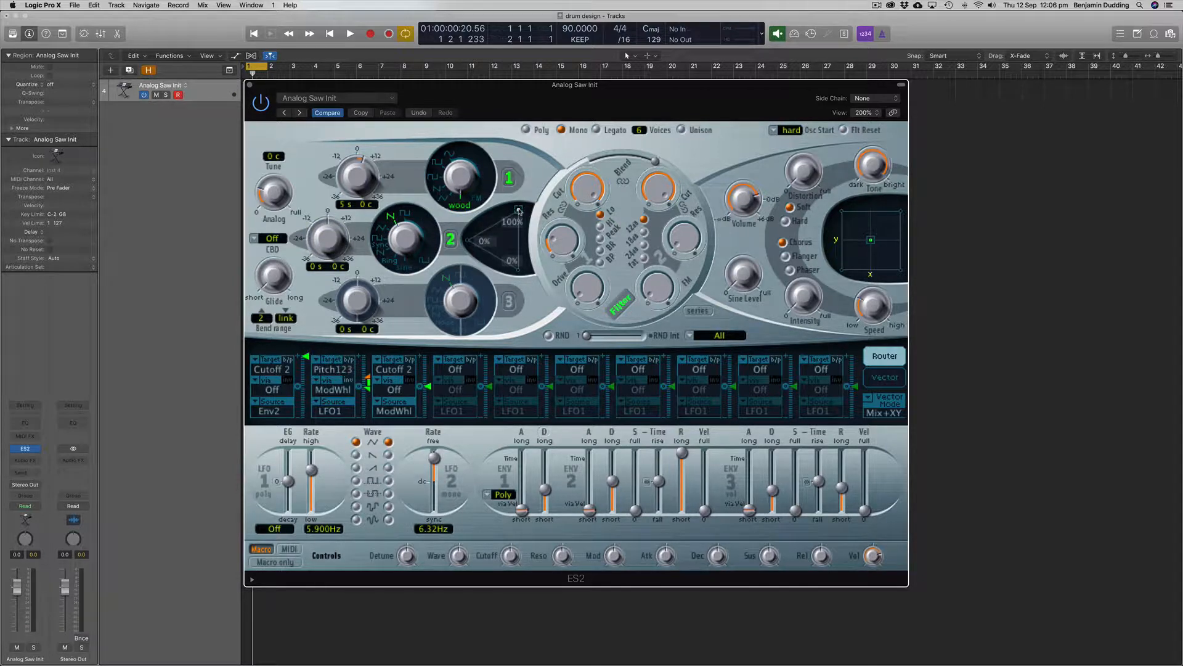
drag(518, 210, 411, 307)
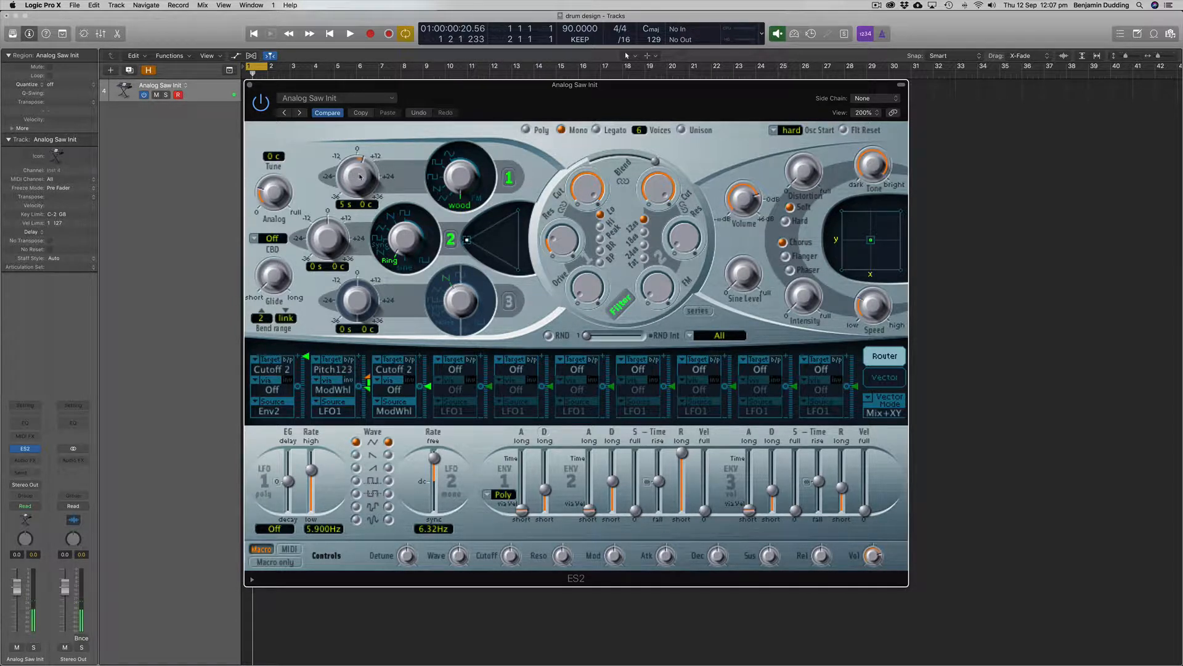
- Try other pitches for oscillators 1 and 2, and trim Envelope 3's decay and release
scroll(360, 176, up, 2)
scroll(359, 175, up, 1)
drag(360, 164, 361, 157)
alt+click(362, 148)
drag(368, 188, 368, 178)
mouse_move(336, 245)
mouse_down()
mouse_move(335, 264)
mouse_move(336, 244)
mouse_up()
drag(771, 496, 771, 498)
drag(842, 488, 844, 490)
- Enable oscillator 3, move the oscillator mix fully to it and set its waveform to 05-wood
click(508, 303)
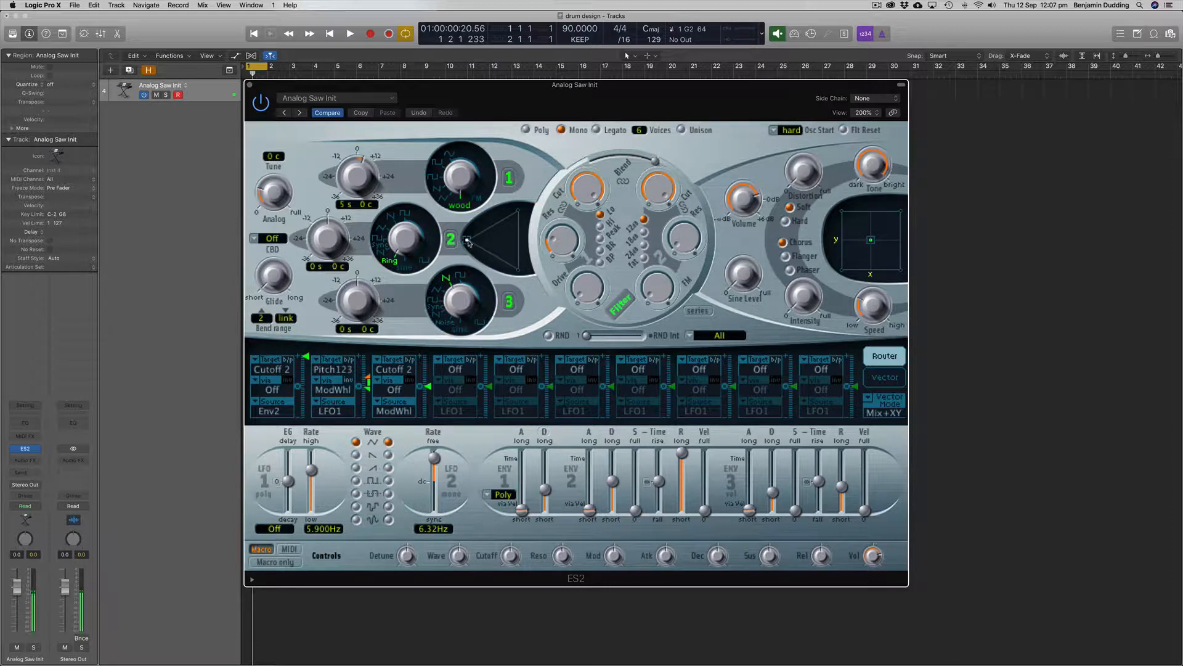
drag(467, 241, 542, 298)
drag(457, 304, 474, 365)
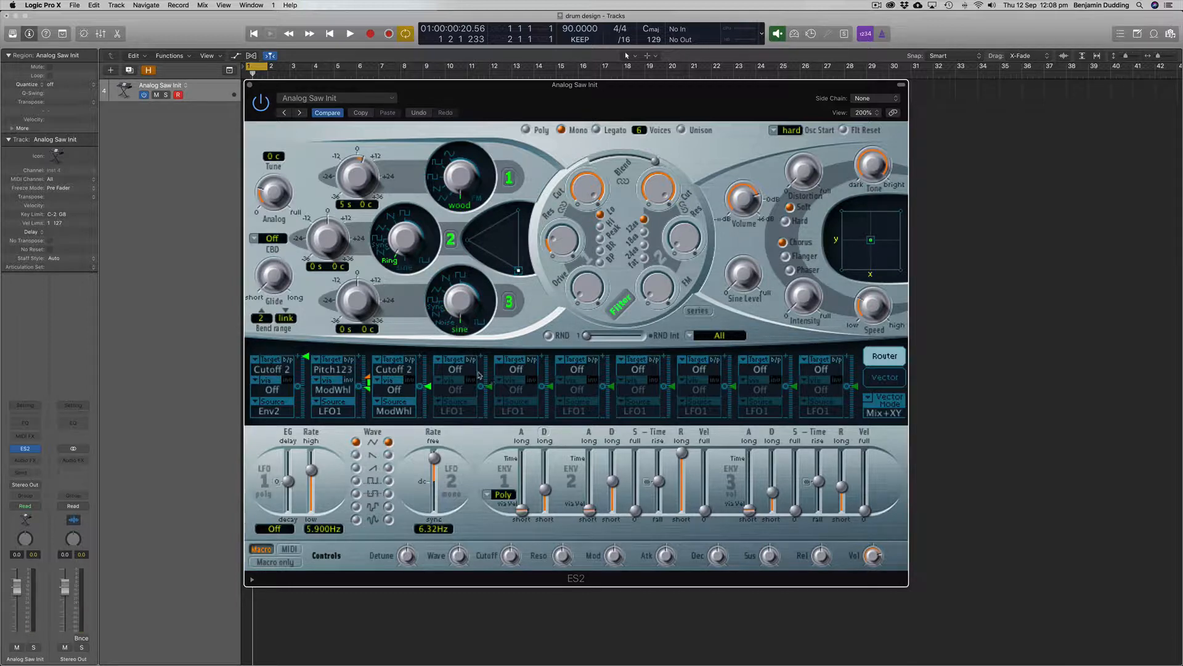
right_click(460, 331)
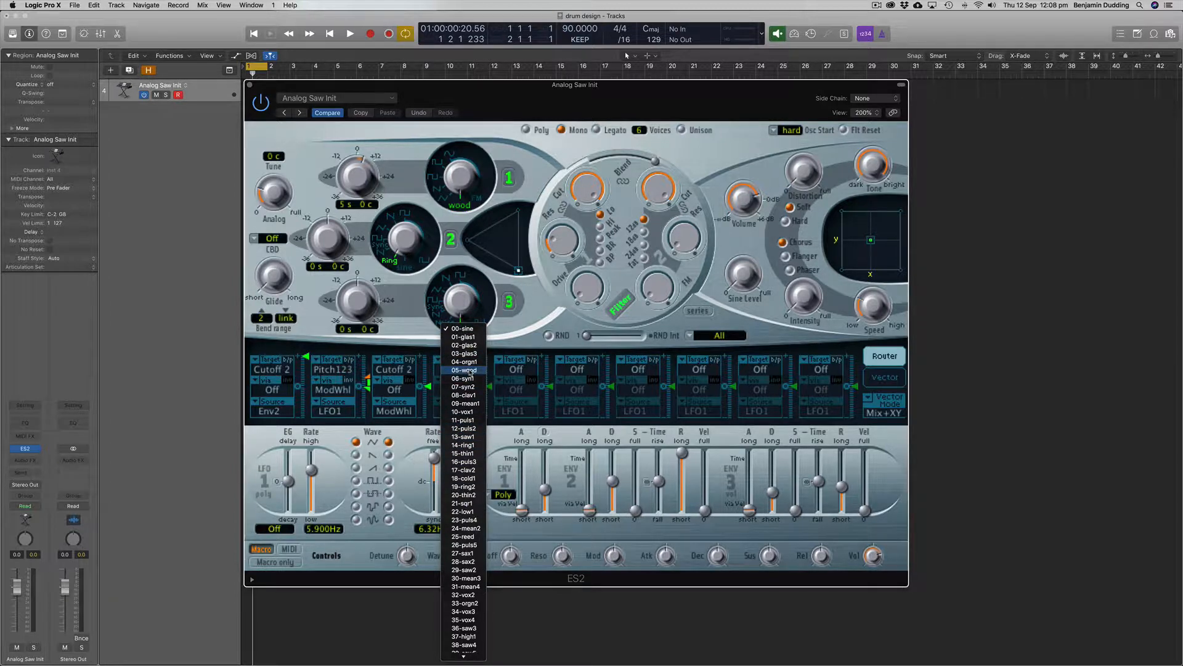
click(471, 370)
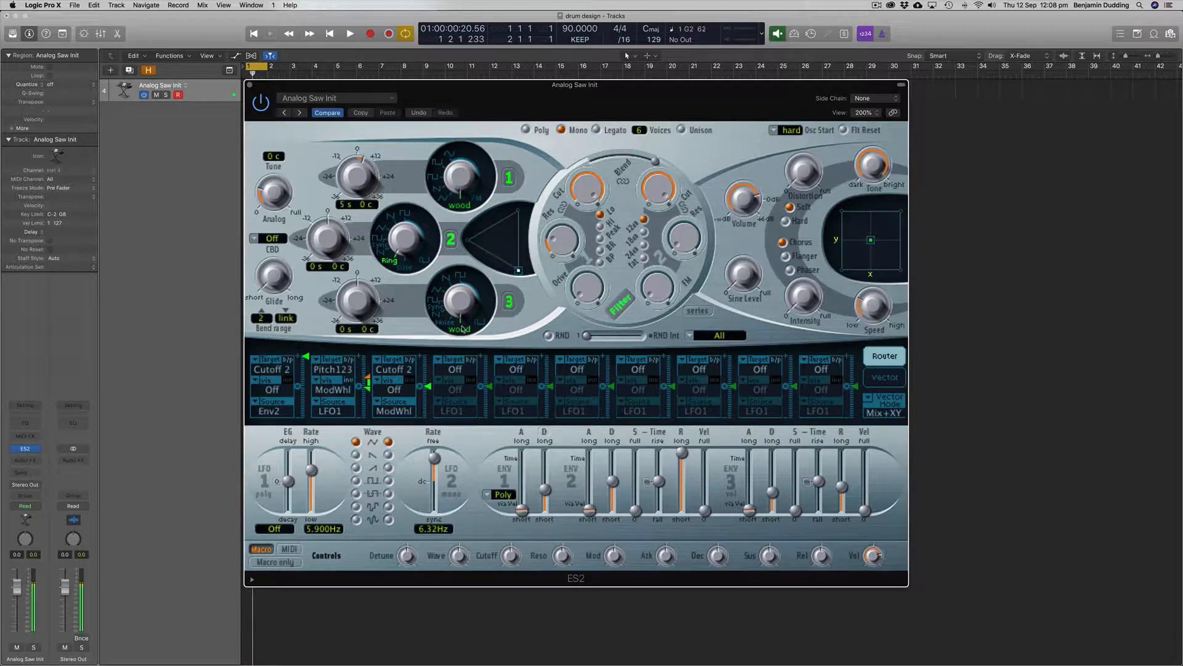
- Route Env1 to Osc3Levl in the third modulation slot with a high positive amount, and lengthen Envelope 1's decay
click(392, 371)
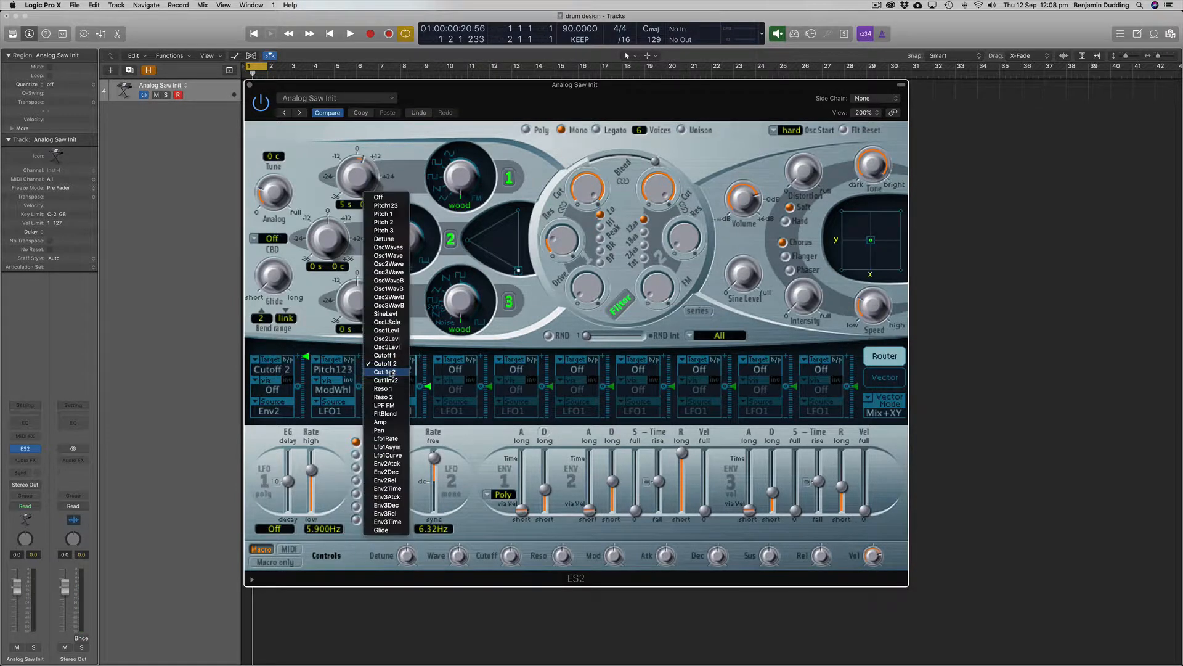
click(394, 347)
click(401, 411)
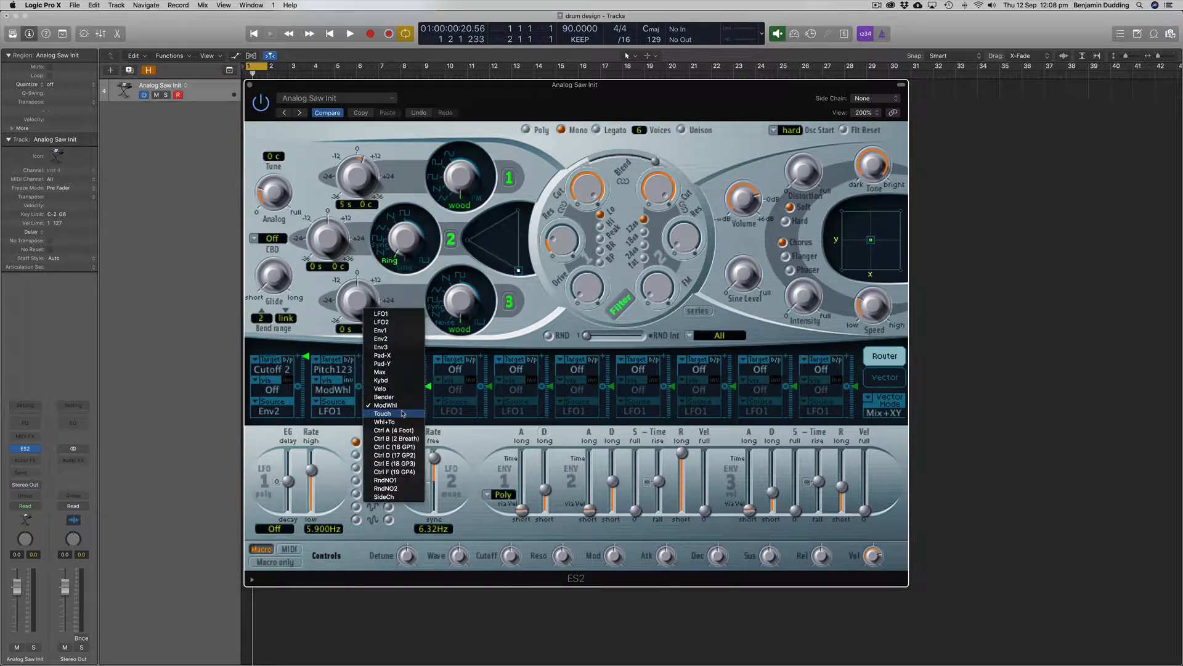
click(380, 330)
mouse_move(545, 490)
mouse_down()
mouse_move(547, 455)
mouse_move(546, 511)
mouse_move(547, 457)
mouse_move(552, 498)
mouse_move(552, 479)
mouse_up()
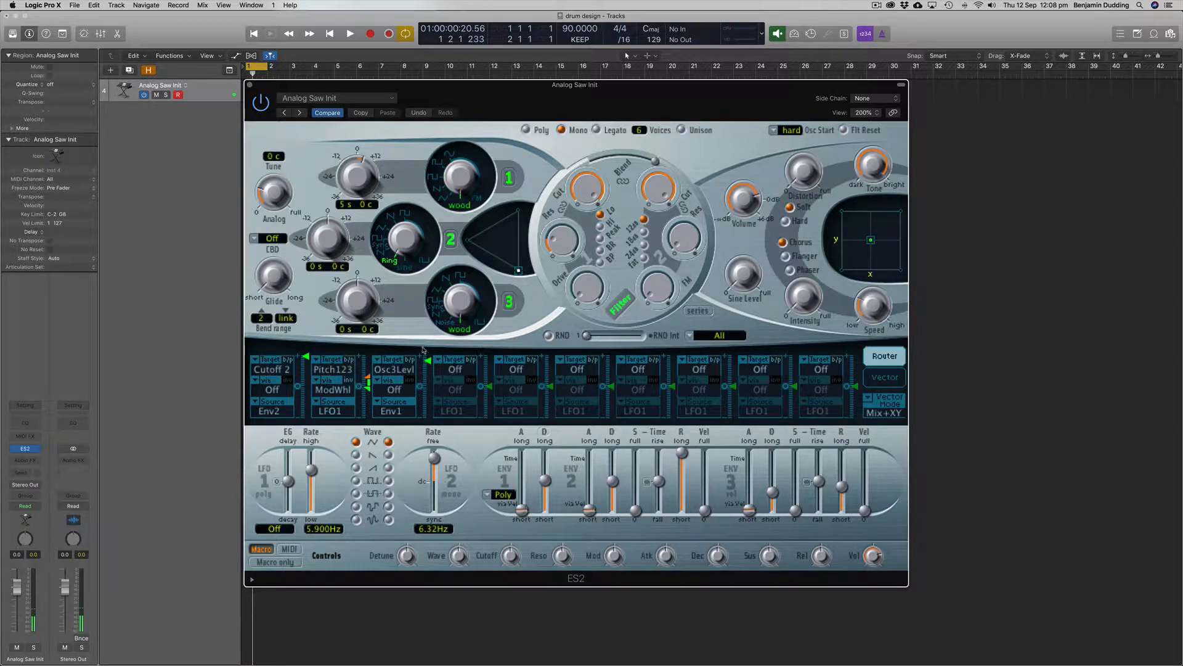
- Change the third modulation slot's target to OscLScle and shorten Envelope 1's decay
click(392, 370)
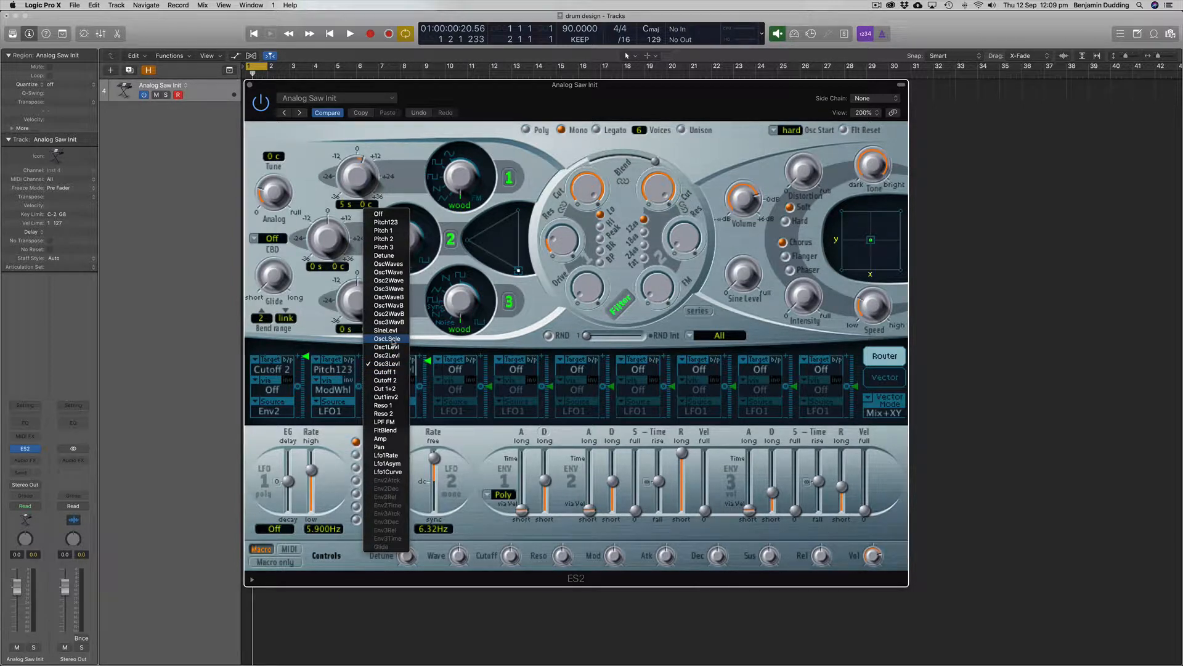
click(387, 339)
drag(545, 483, 547, 495)
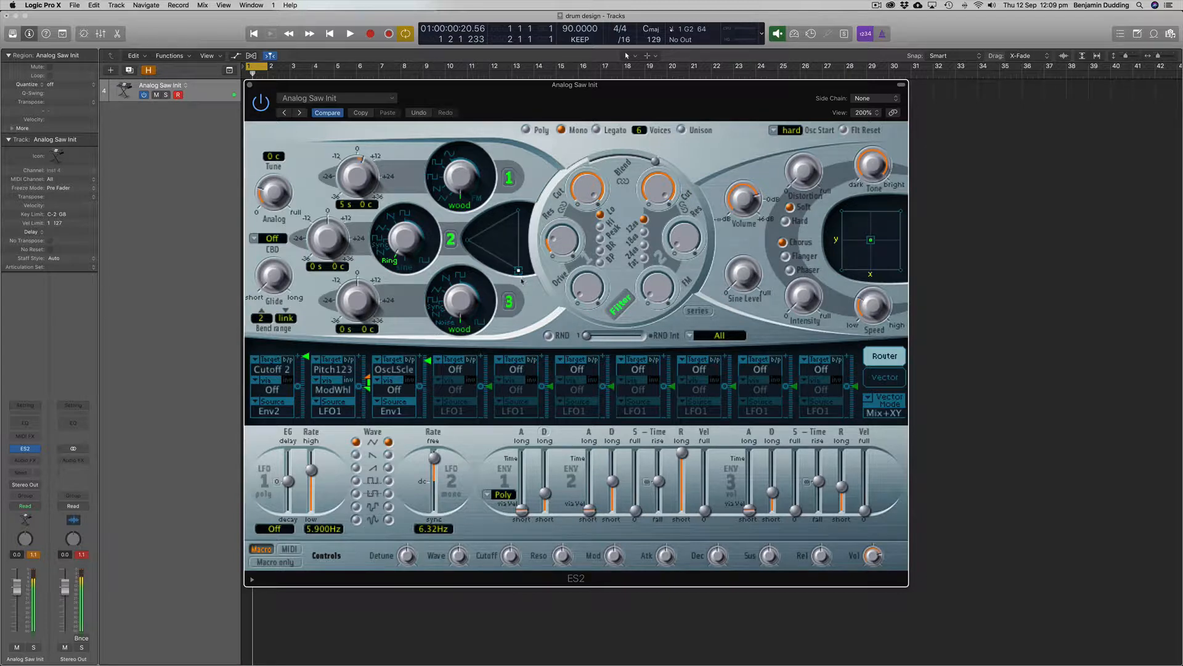
- Move the oscillator mix fully to oscillator 2, fine-tune Envelope 1's decay, and lengthen Envelope 3's decay with its release at 1200 ms
drag(518, 270, 466, 243)
mouse_move(545, 493)
mouse_down()
mouse_move(545, 473)
mouse_move(549, 498)
mouse_up()
drag(773, 492, 843, 481)
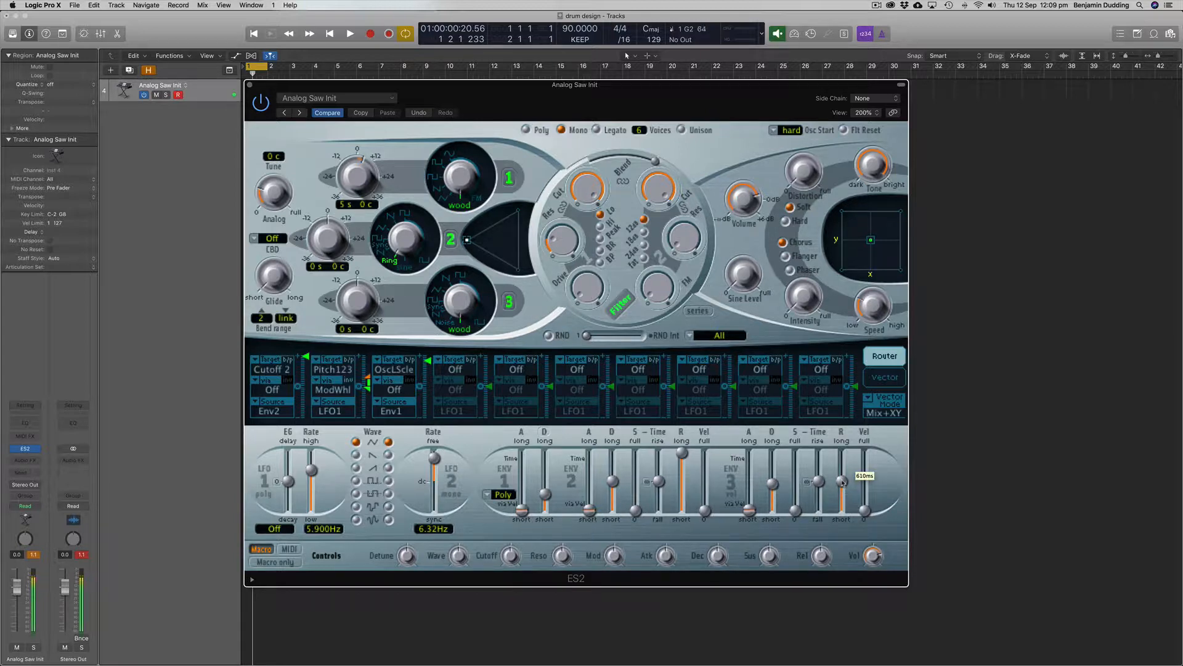
drag(545, 494, 546, 492)
drag(842, 482, 843, 476)
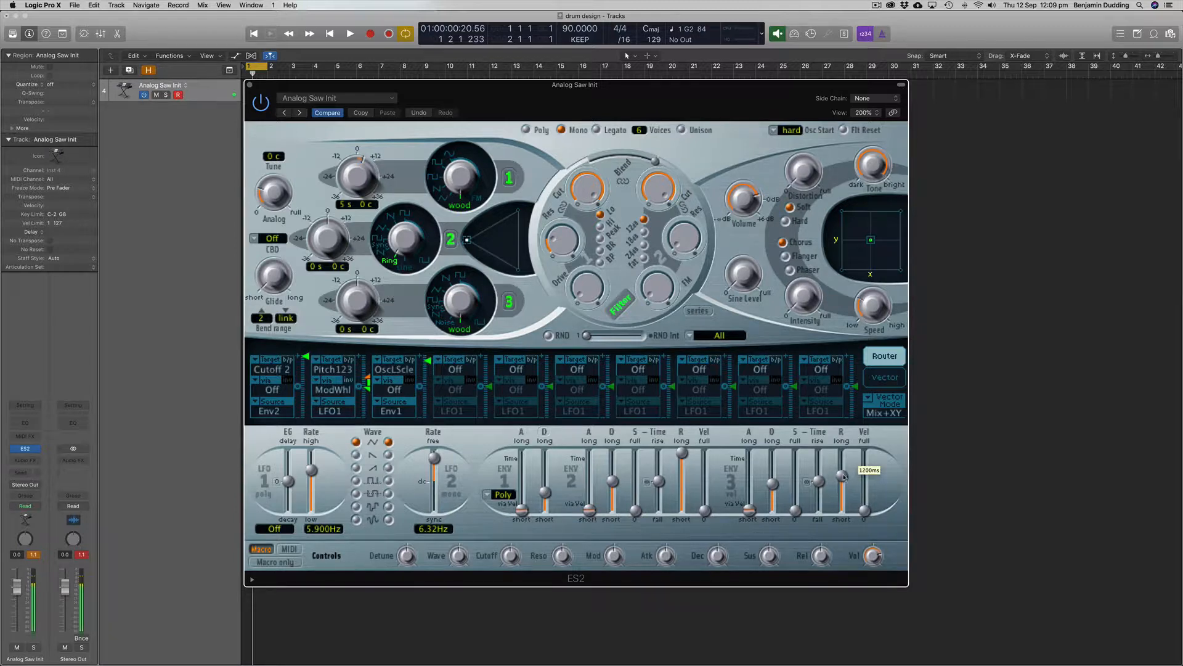
- Blend some of oscillator 3 in with a dominant oscillator 2, and tune oscillator 3 up 5 semitones
click(468, 240)
drag(468, 240, 485, 260)
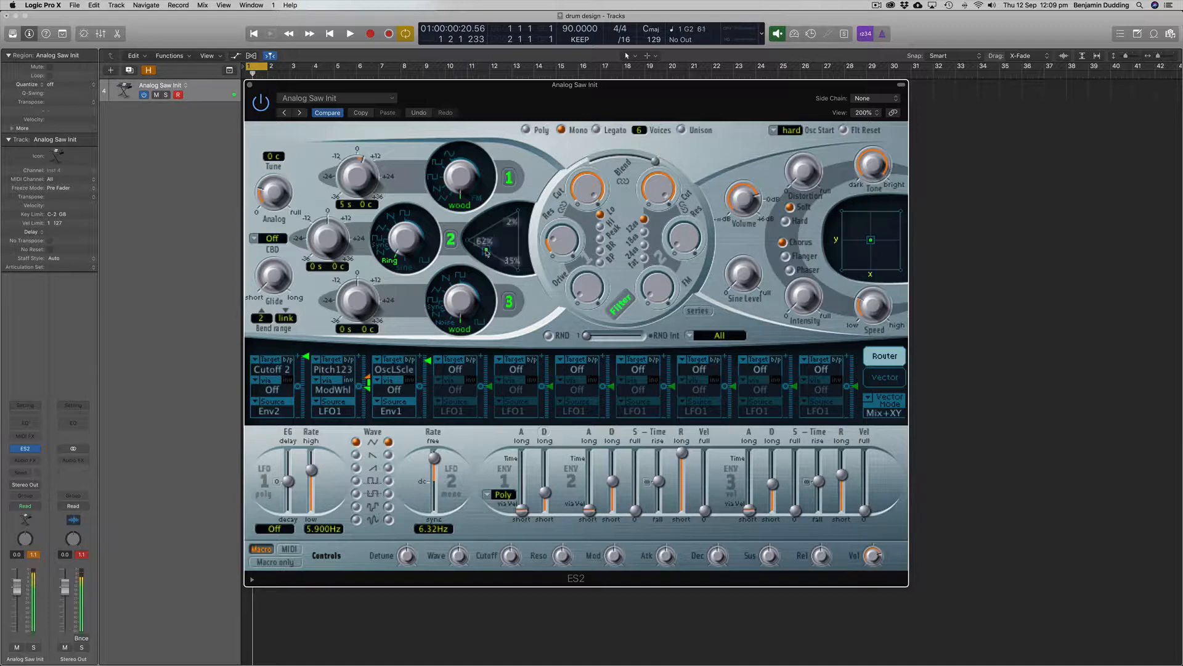
drag(354, 304, 358, 290)
drag(358, 293, 362, 278)
drag(357, 303, 361, 318)
drag(486, 251, 479, 249)
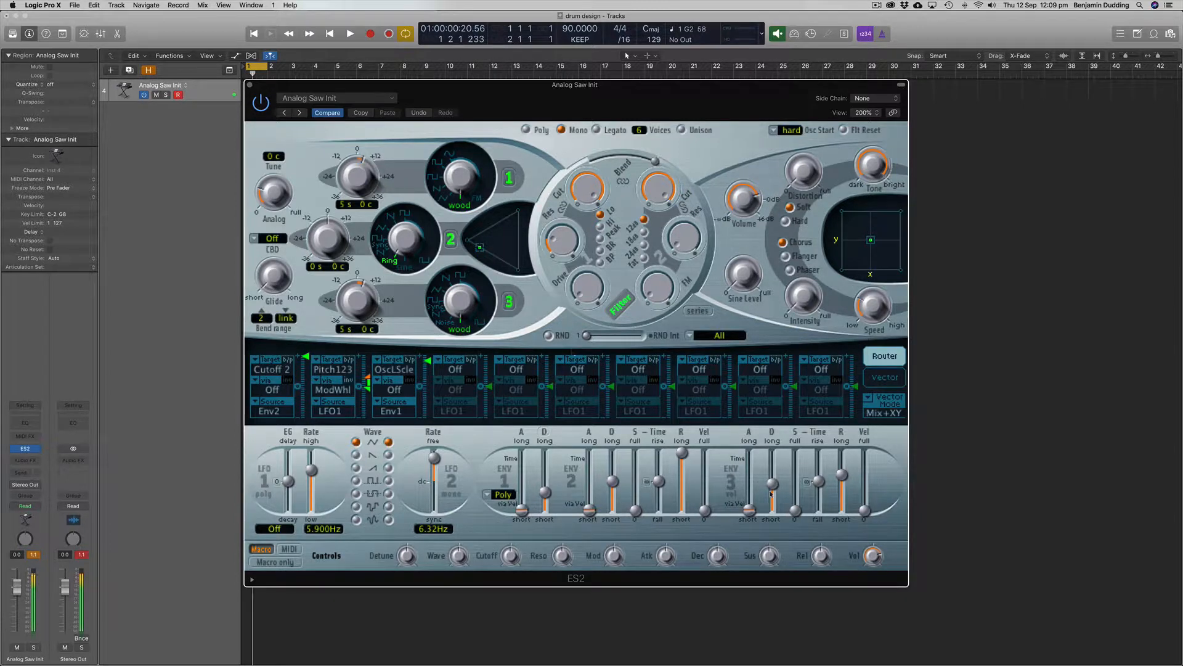
- Set Envelope 1's decay to 140 ms and fine-tune Envelope 3's decay
drag(772, 485, 774, 488)
click(546, 492)
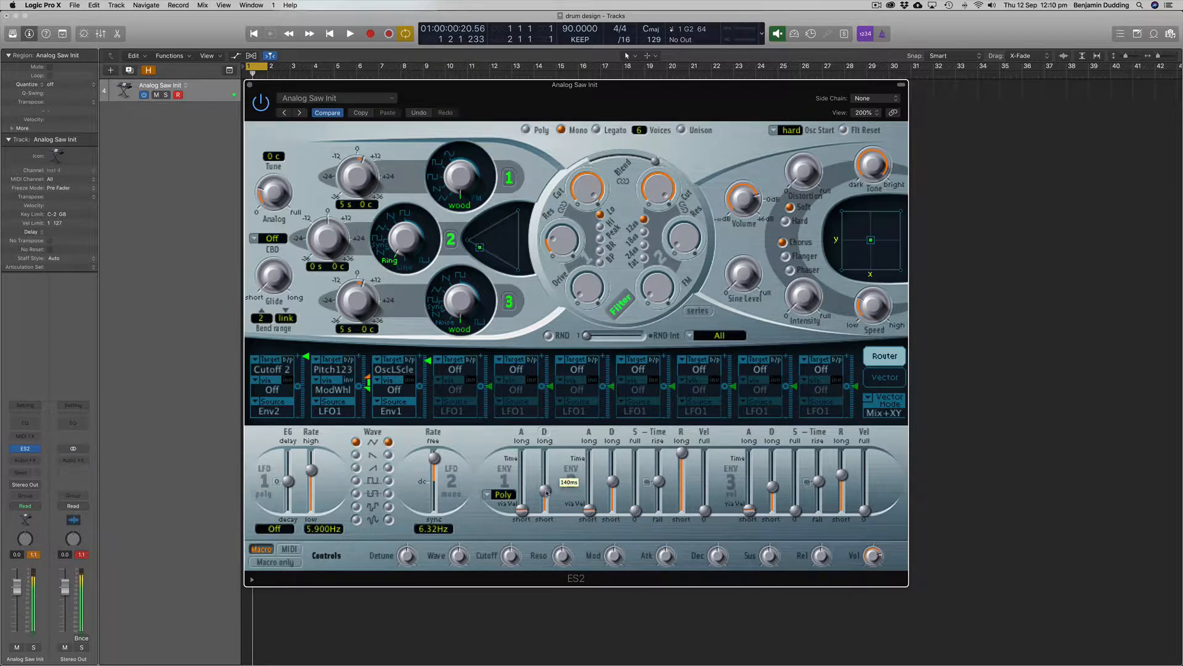
click(774, 486)
drag(776, 487, 777, 490)
- Shift the filter blend toward filter 1 at -0.70, try filter 1 as band-pass and raise its drive
drag(654, 161, 591, 161)
click(604, 262)
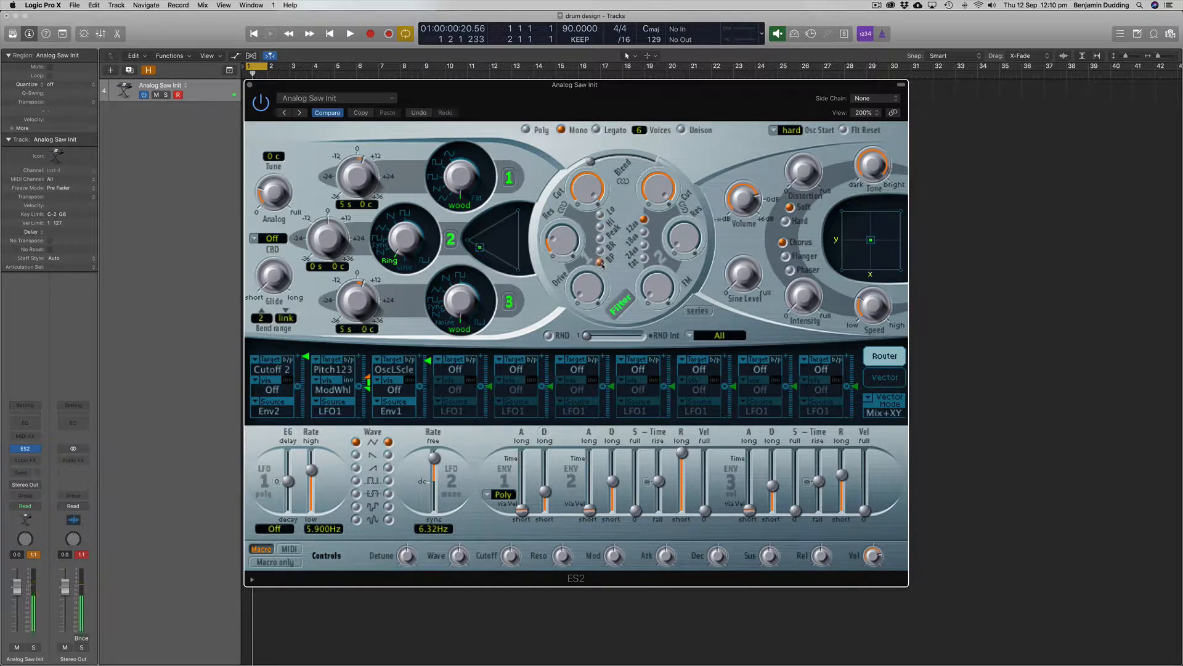
mouse_move(598, 234)
mouse_down()
mouse_move(588, 269)
mouse_move(587, 245)
mouse_up()
drag(595, 192, 595, 159)
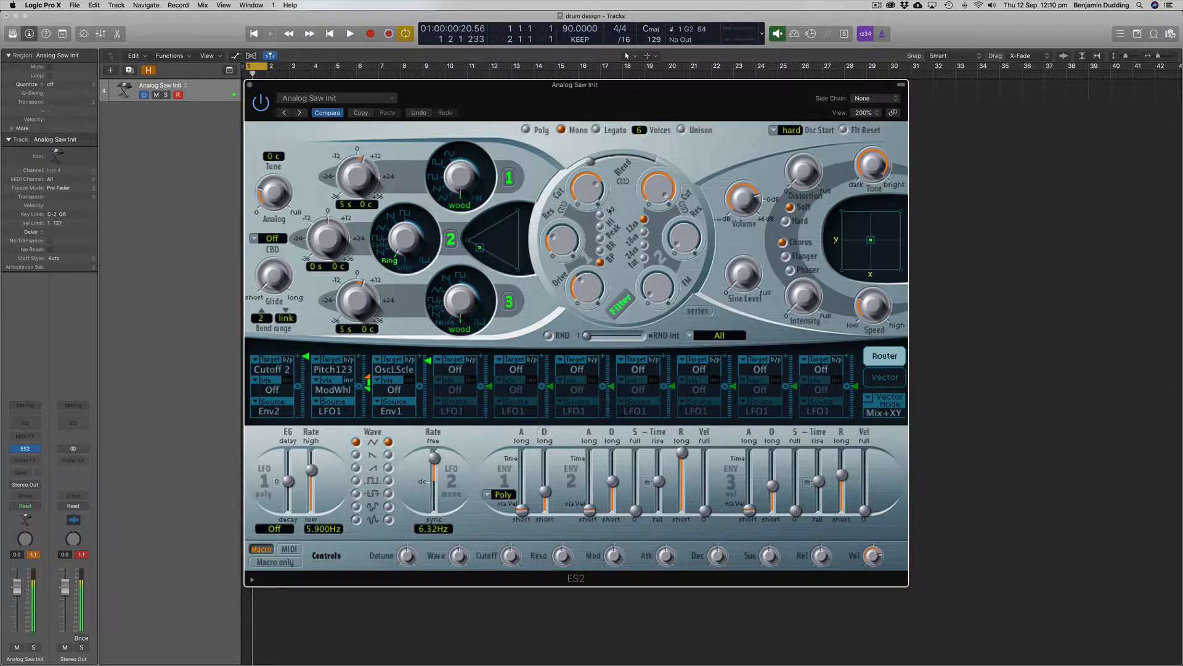
- Set filter 1 to high-pass and turn its cutoff down to minimum
click(600, 250)
click(599, 237)
click(600, 226)
drag(594, 187, 609, 260)
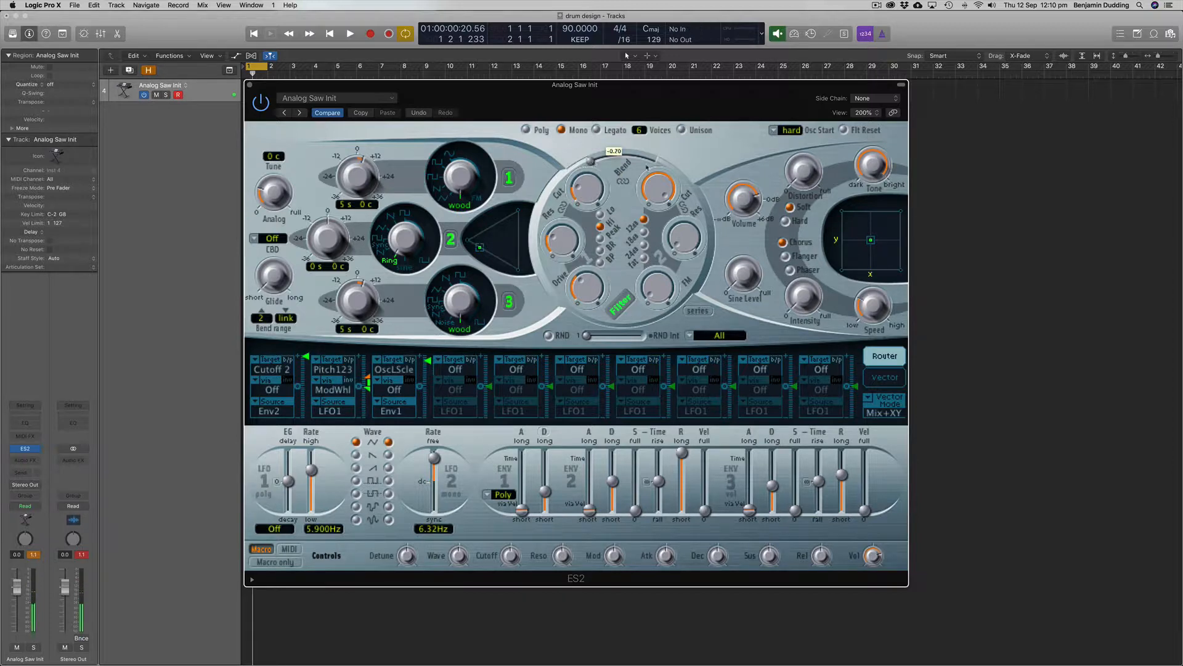
- Shift the filter blend toward filter 2, enable its Fat option and turn its cutoff down to minimum
drag(590, 160, 649, 165)
click(644, 257)
drag(664, 189, 679, 327)
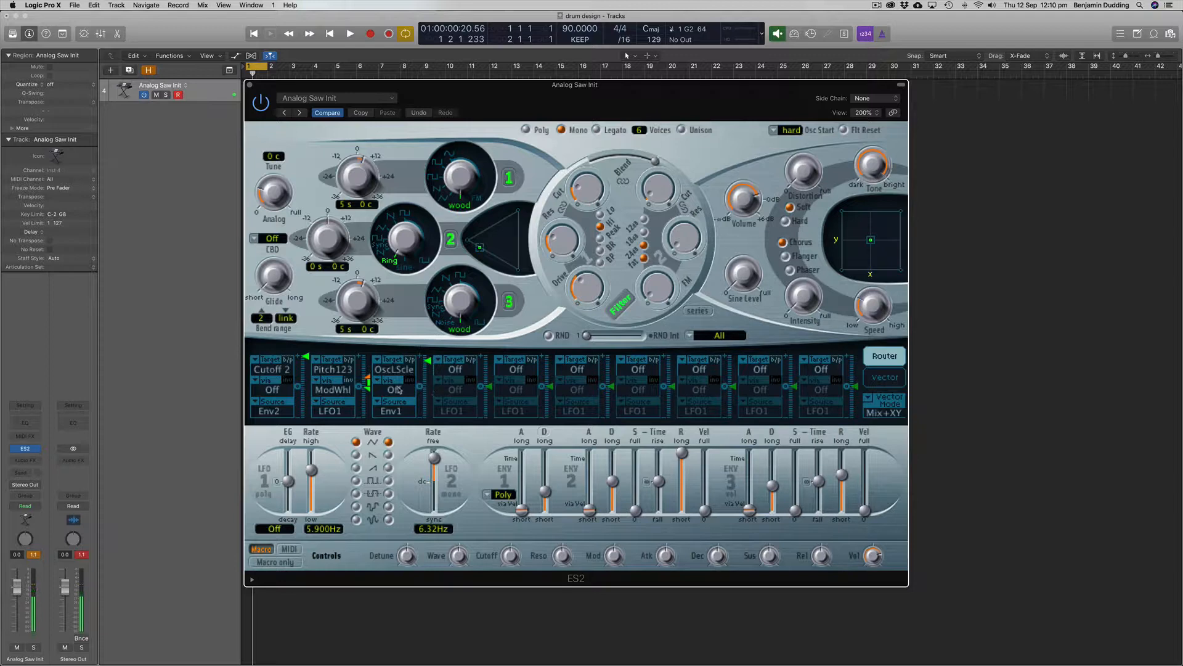
- Route Env2 to Cutoff 2 in the second modulation slot with via set to Off, and shorten Envelope 2's decay
click(334, 370)
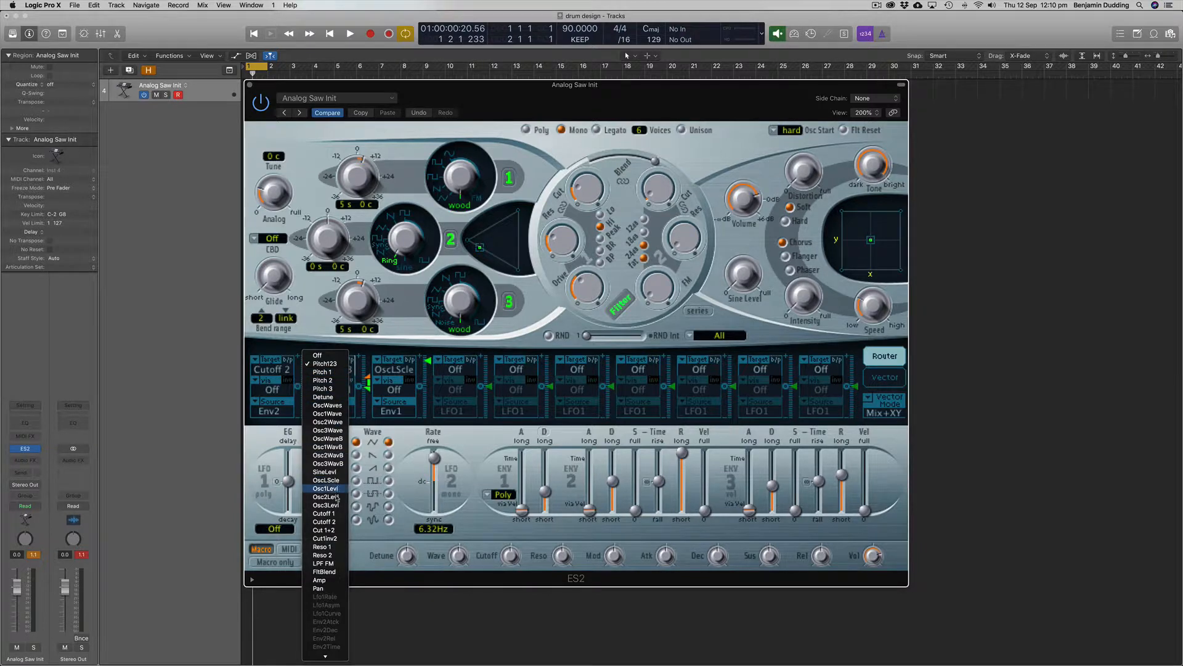
click(338, 522)
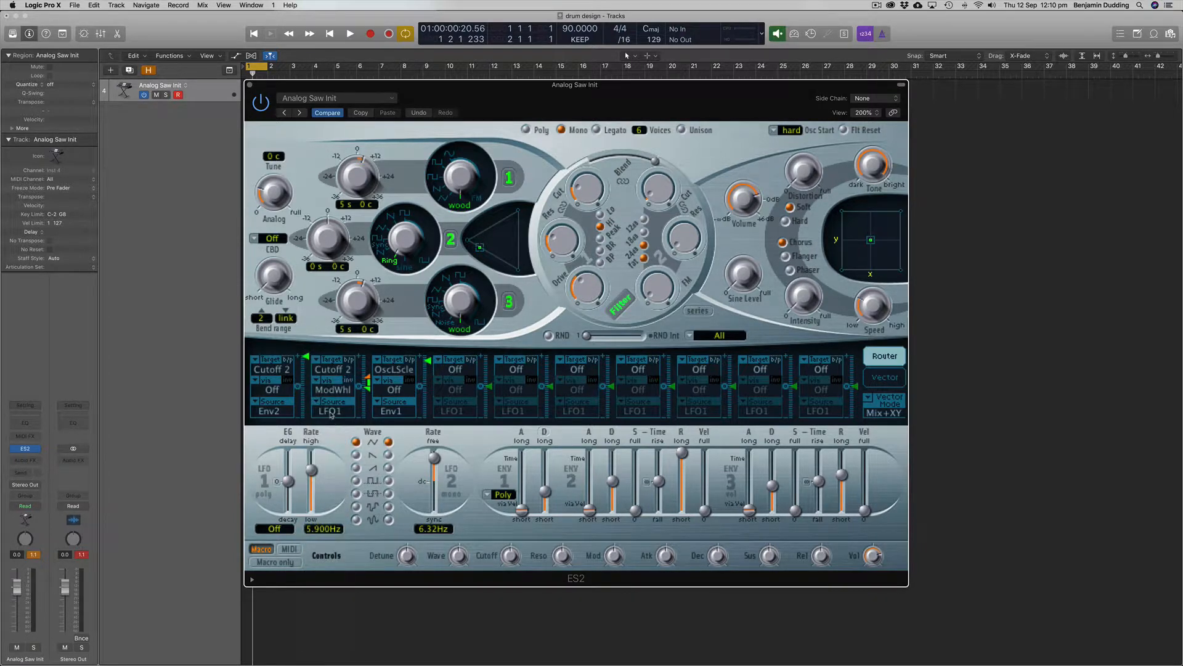
click(330, 410)
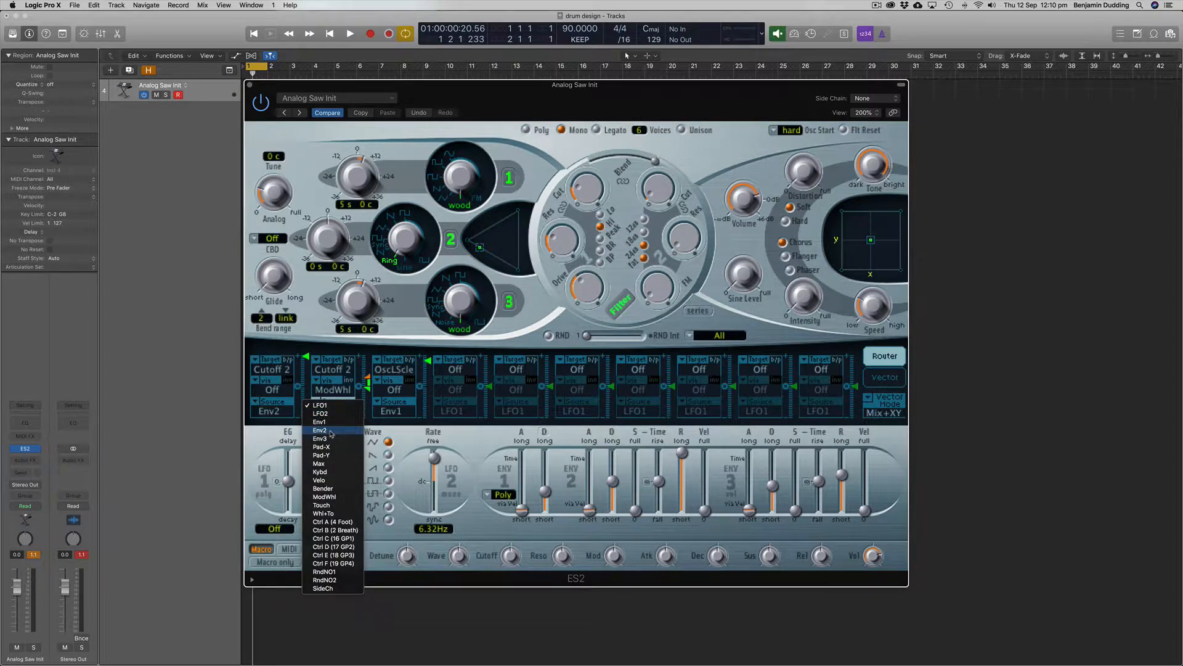
click(321, 431)
drag(659, 481, 614, 490)
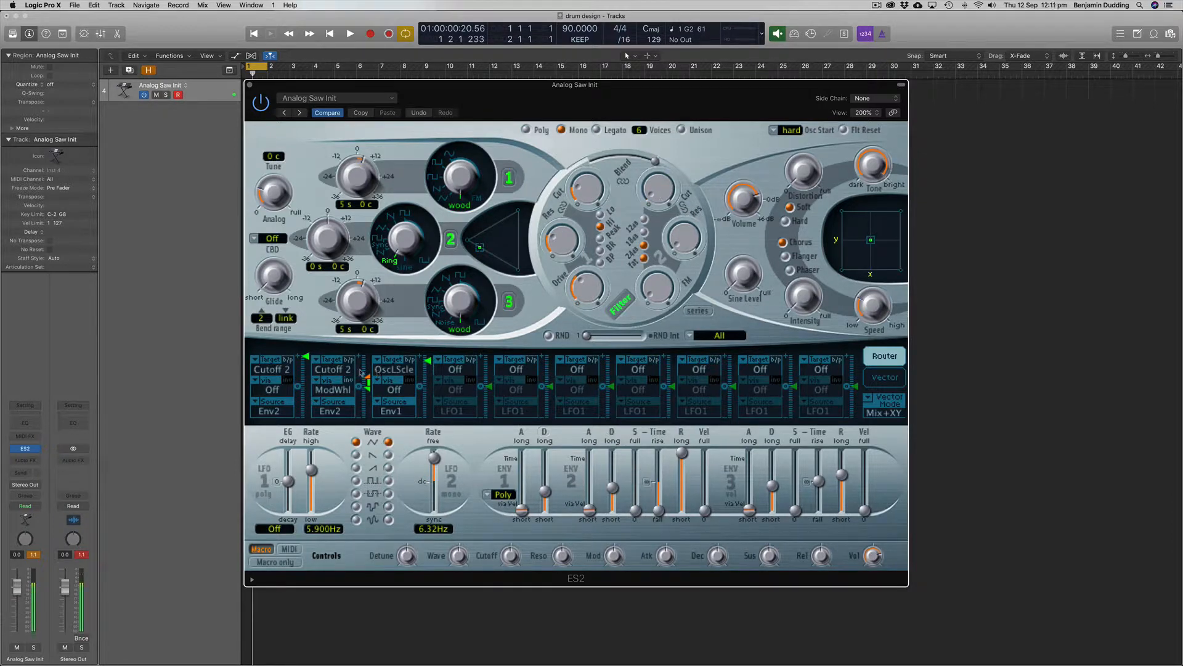
click(341, 393)
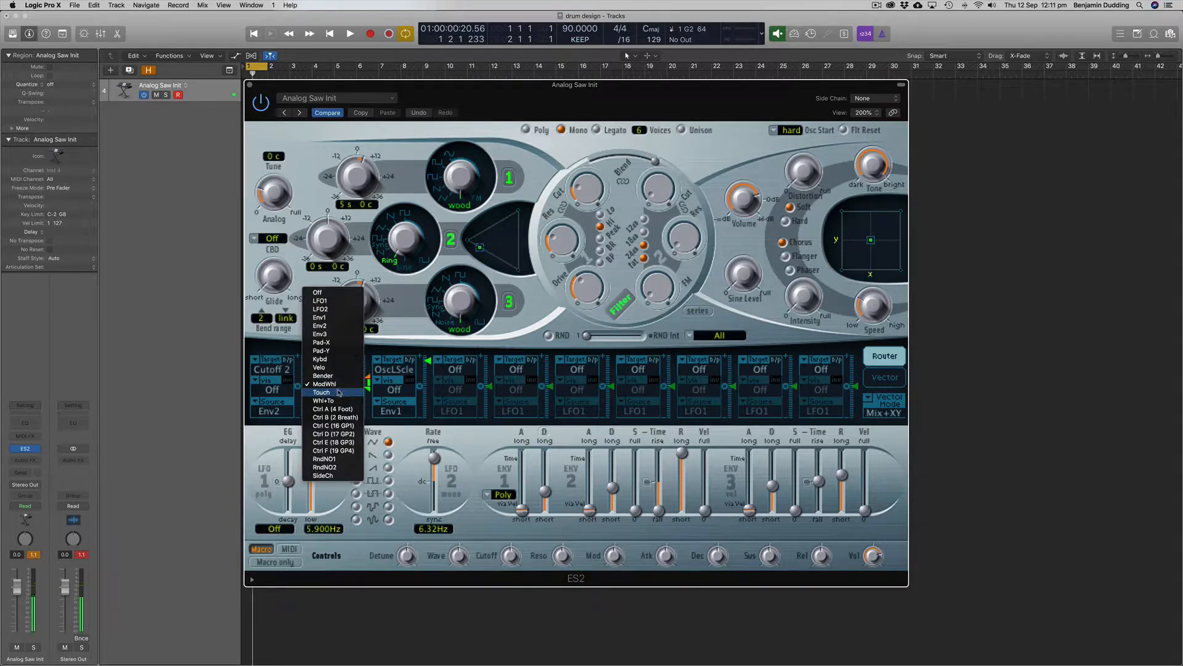
click(317, 293)
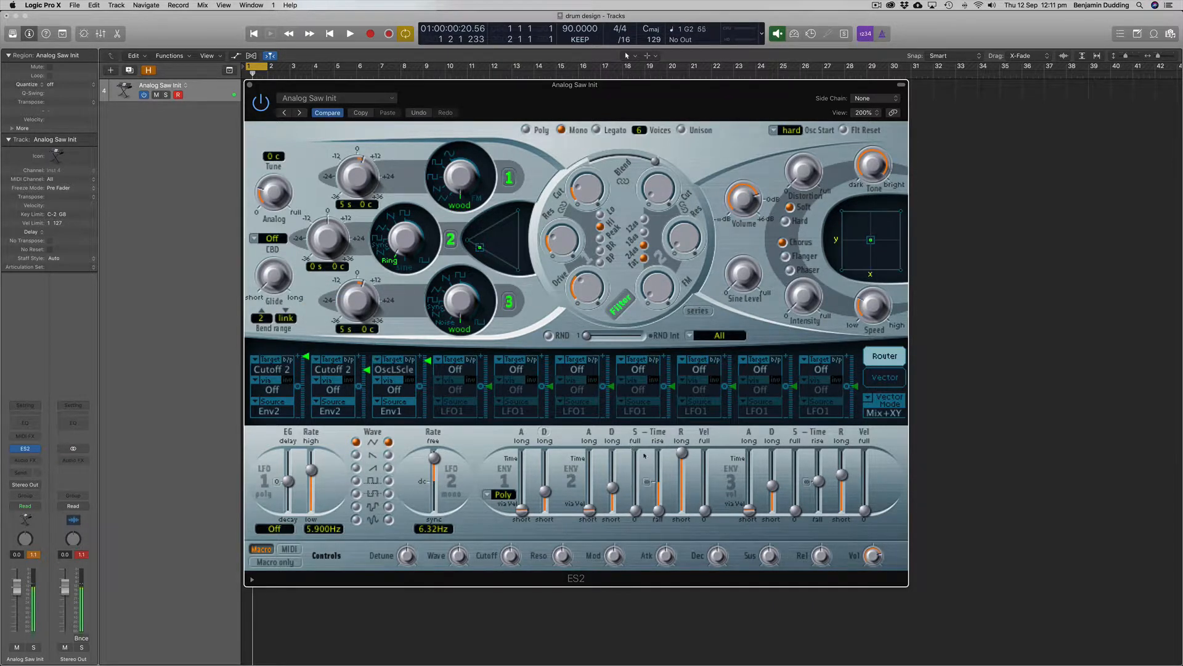
- Fine-tune Envelope 2's decay and raise filter 2's FM and resonance slightly
mouse_move(611, 491)
mouse_down()
mouse_move(614, 514)
mouse_move(613, 488)
mouse_up()
mouse_move(655, 286)
mouse_down()
mouse_move(656, 233)
mouse_move(659, 292)
mouse_up()
mouse_move(680, 242)
mouse_down()
mouse_move(686, 153)
mouse_move(689, 223)
mouse_up()
- Try adding distortion, and fine-tune the second slot's Env2-to-Cutoff 2 amount together with Envelope 2's decay
drag(811, 168, 809, 136)
click(737, 199)
drag(366, 371, 369, 387)
drag(611, 486, 612, 491)
drag(367, 378, 368, 367)
- Turn the distortion back down to zero, lengthen Envelope 3's release and set Envelope 1's decay to 240 ms
drag(773, 487, 846, 473)
drag(804, 195, 810, 215)
drag(774, 484, 774, 489)
drag(545, 491, 547, 488)
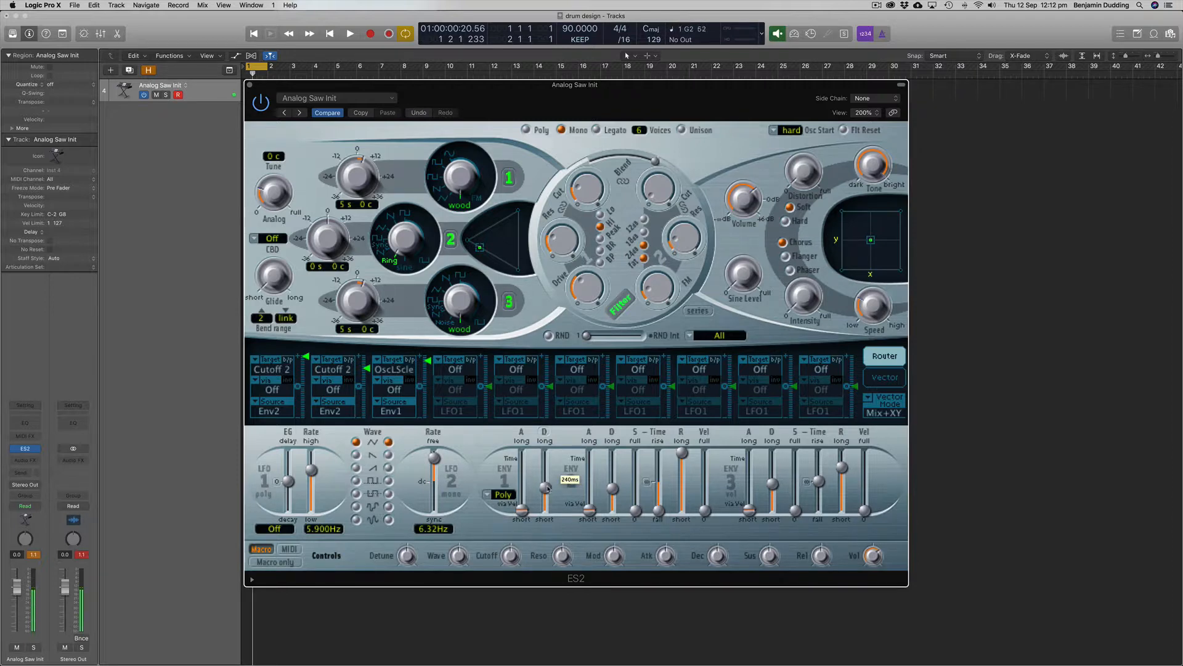
- Shift the filter blend toward filter 1 and raise filter 1's cutoff slightly
drag(628, 156, 552, 180)
mouse_move(592, 194)
mouse_down()
mouse_move(594, 144)
mouse_move(595, 188)
mouse_up()
- Shorten Envelope 3's release and slightly reduce the decays of Envelopes 3 and 1, closing the synthesizer window when done
drag(844, 478, 845, 501)
drag(776, 487, 776, 491)
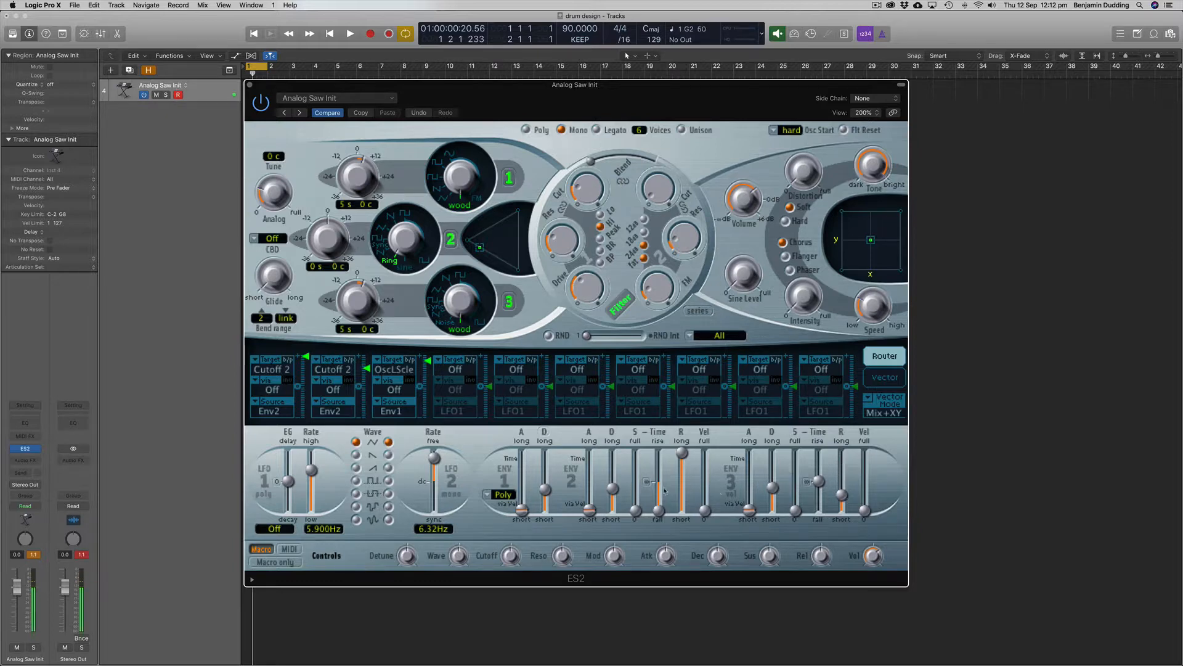
drag(544, 490, 544, 498)
click(249, 85)
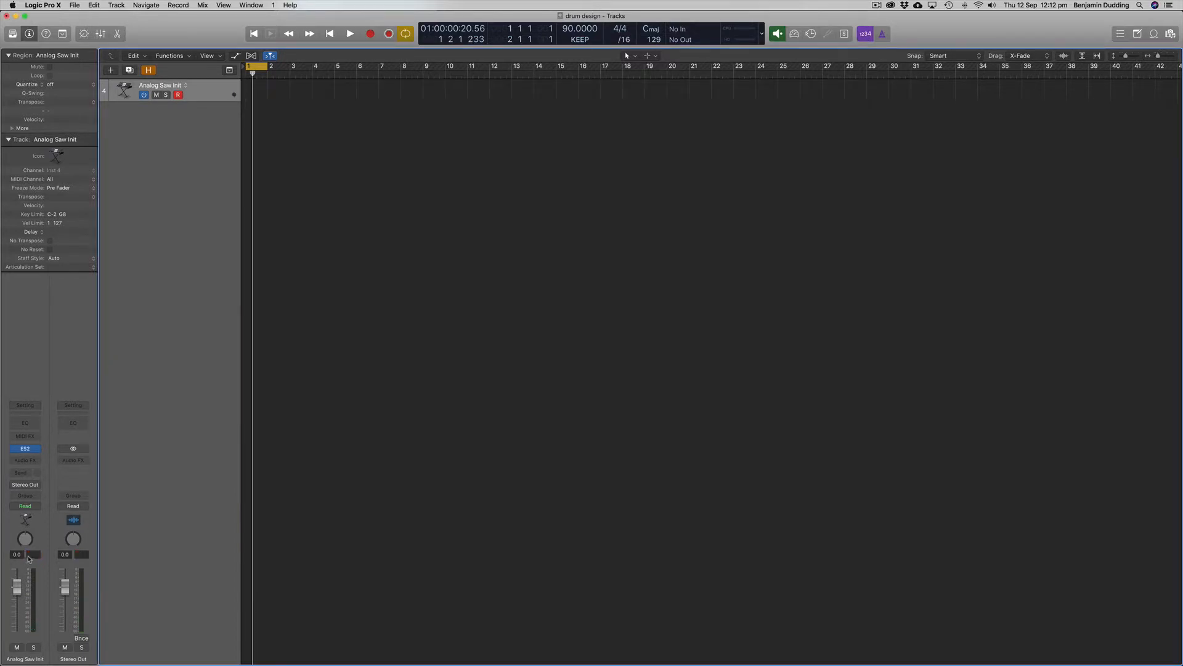
- Insert a stereo Space Designer reverb on the Analog Saw Init channel and move its window clear of the channel strips
click(26, 460)
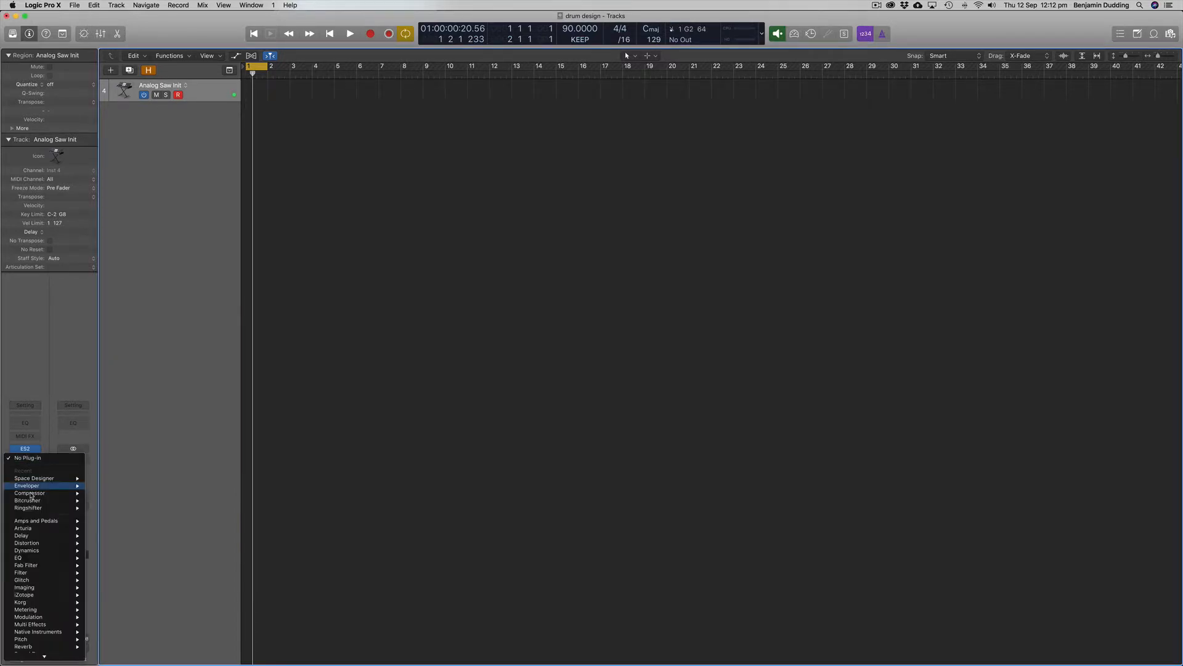
mouse_move(35, 515)
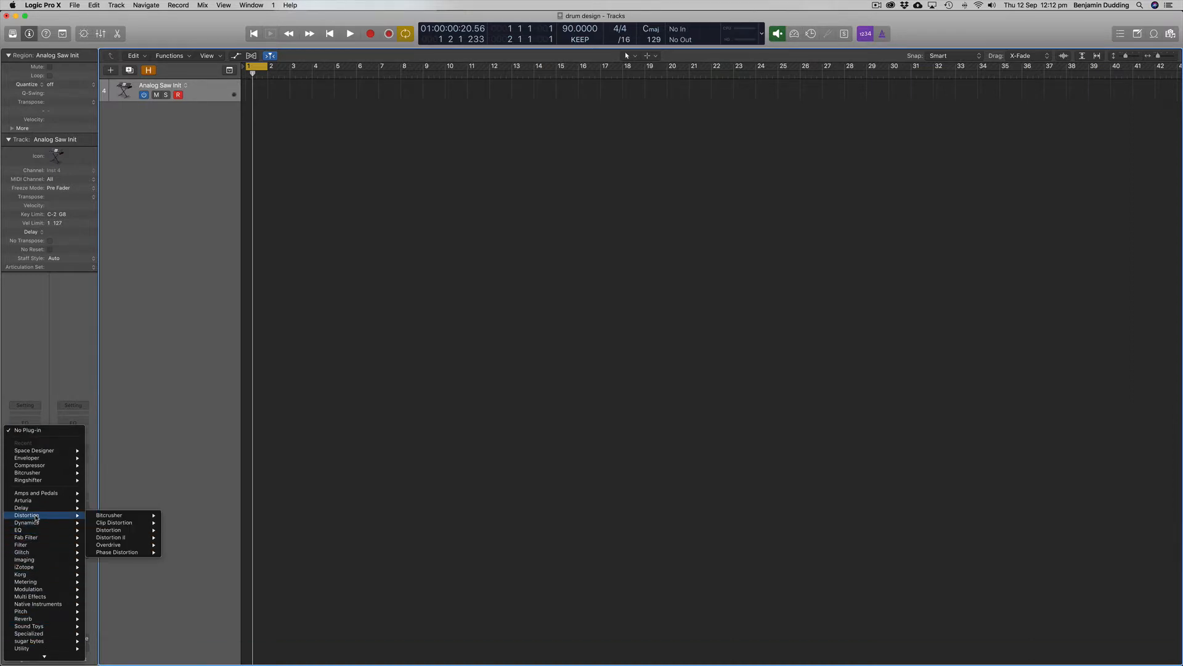
mouse_move(38, 450)
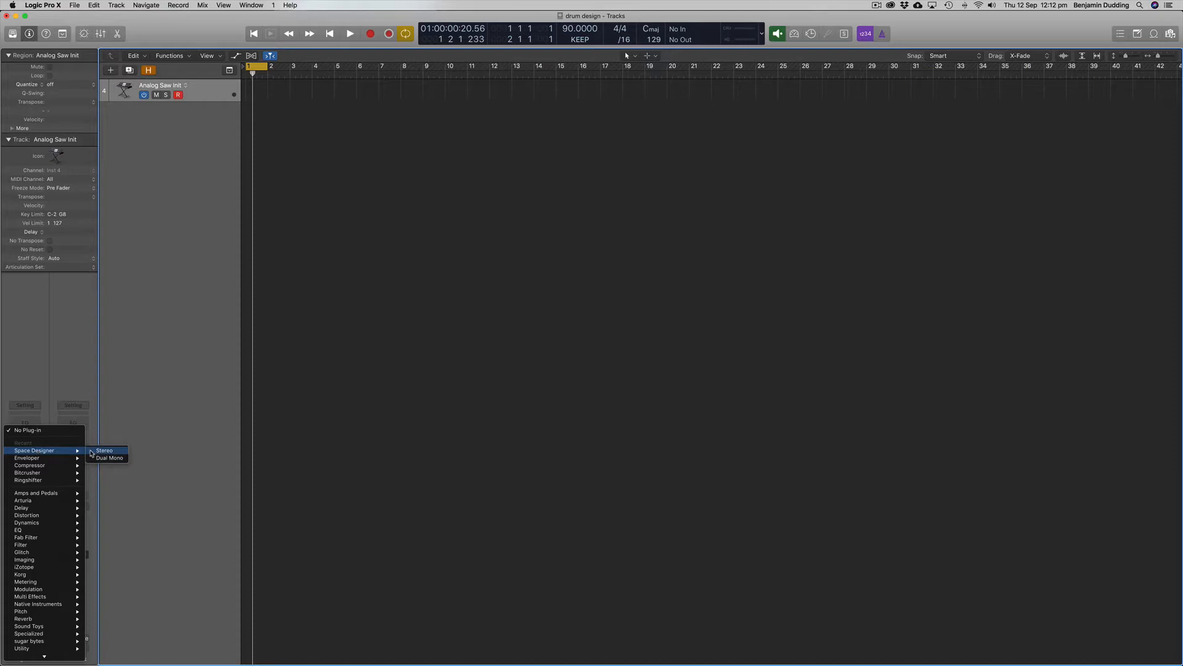
click(92, 451)
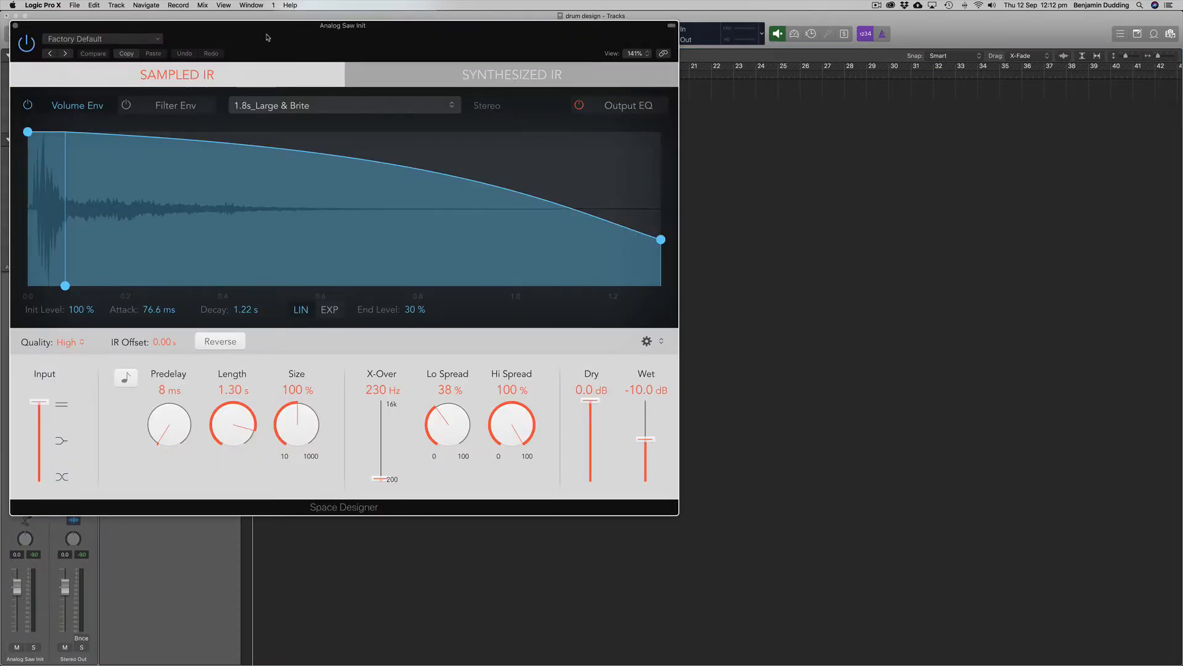
drag(267, 38, 485, 64)
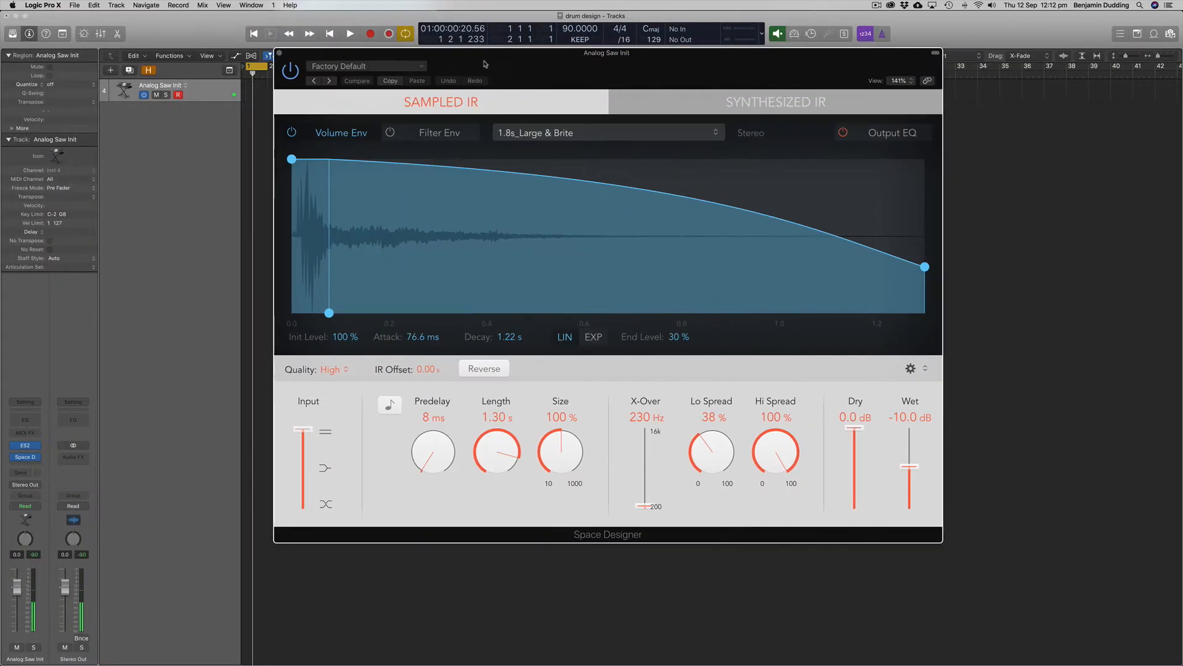
- Try the 1.4s Nice Room preset from the Medium Spaces rooms in Space Designer
click(419, 66)
mouse_move(427, 270)
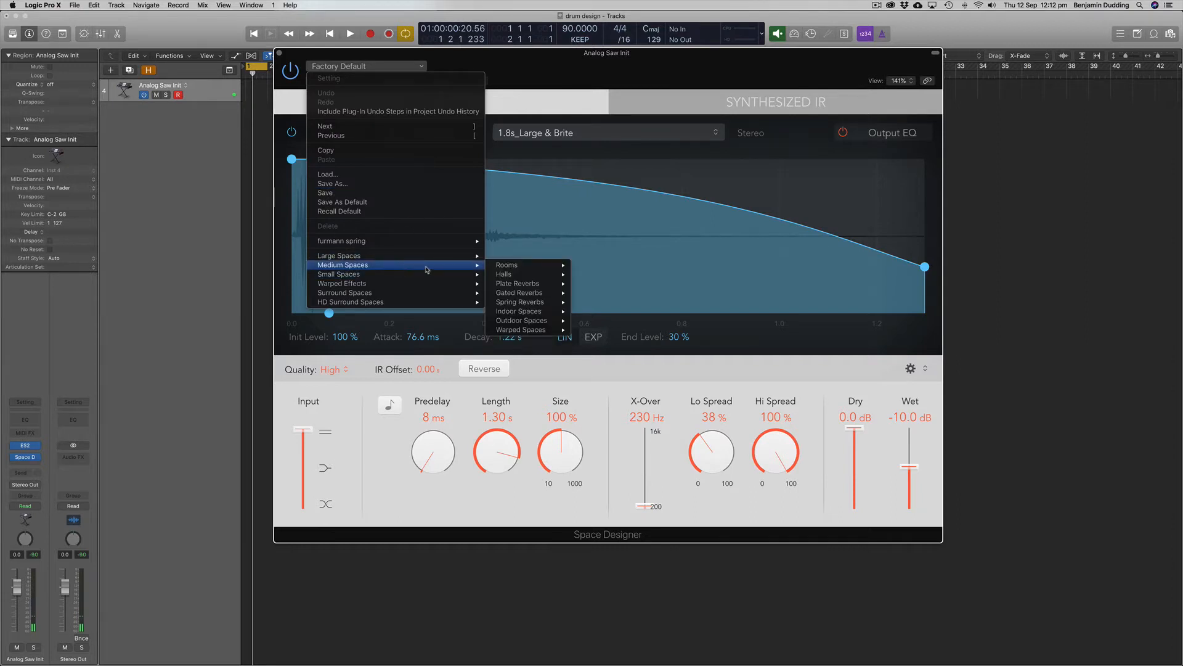
mouse_move(511, 265)
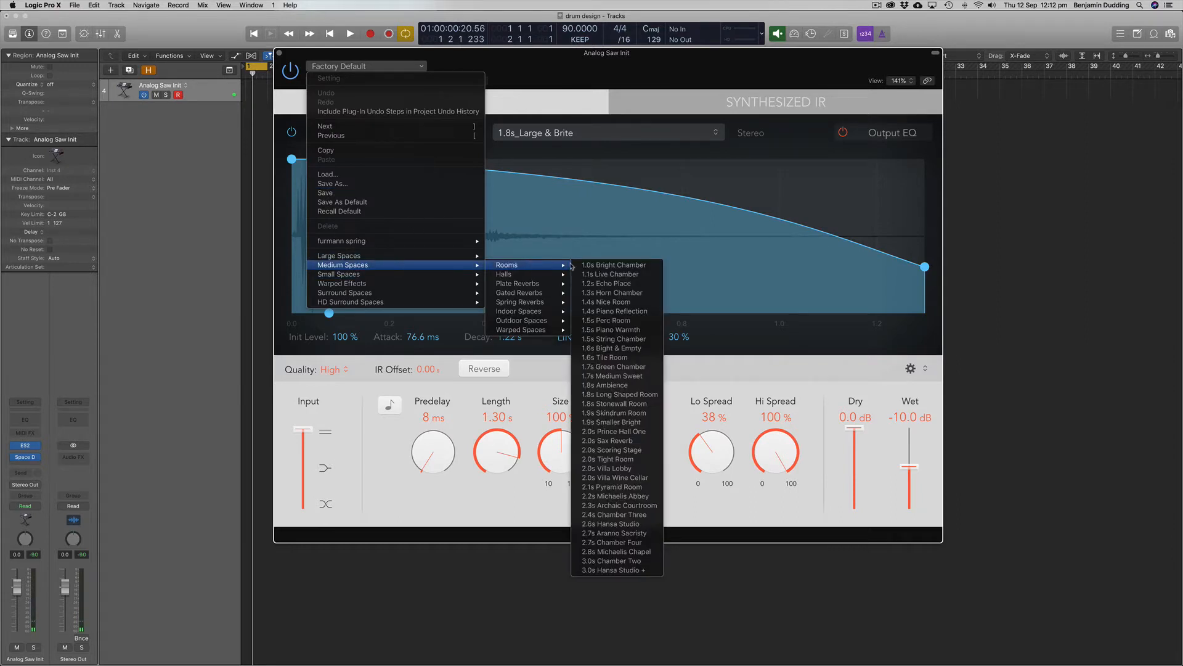
click(621, 303)
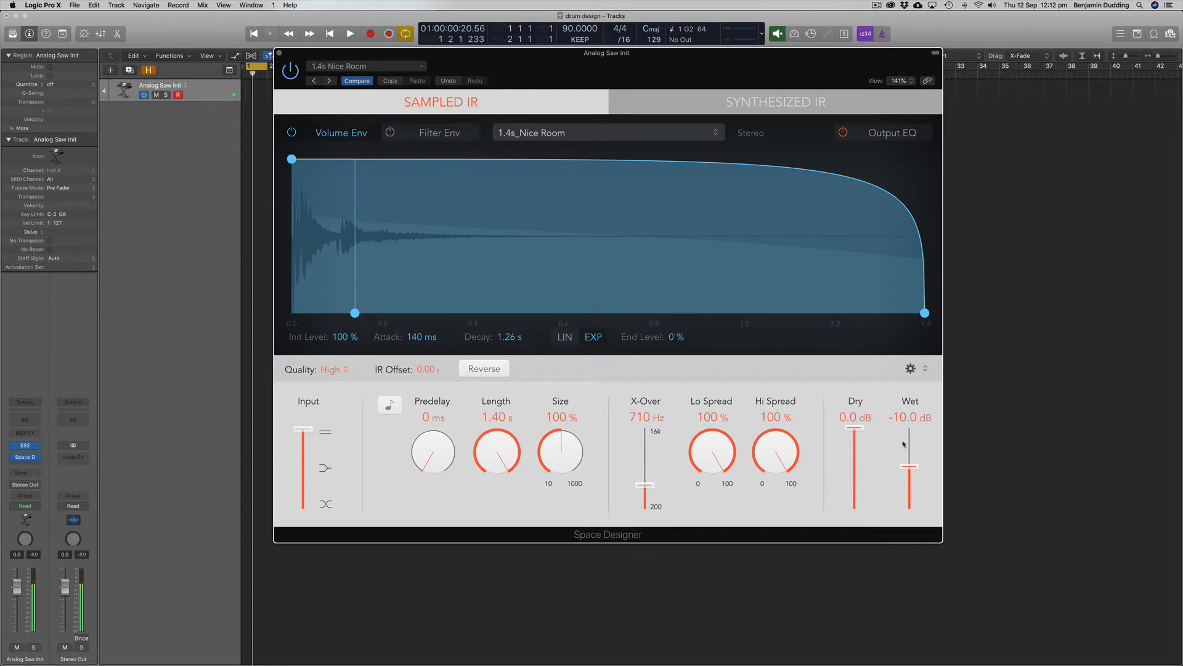
- Load the 1.5s Perc Room preset from the Medium Spaces rooms in Space Designer
click(546, 137)
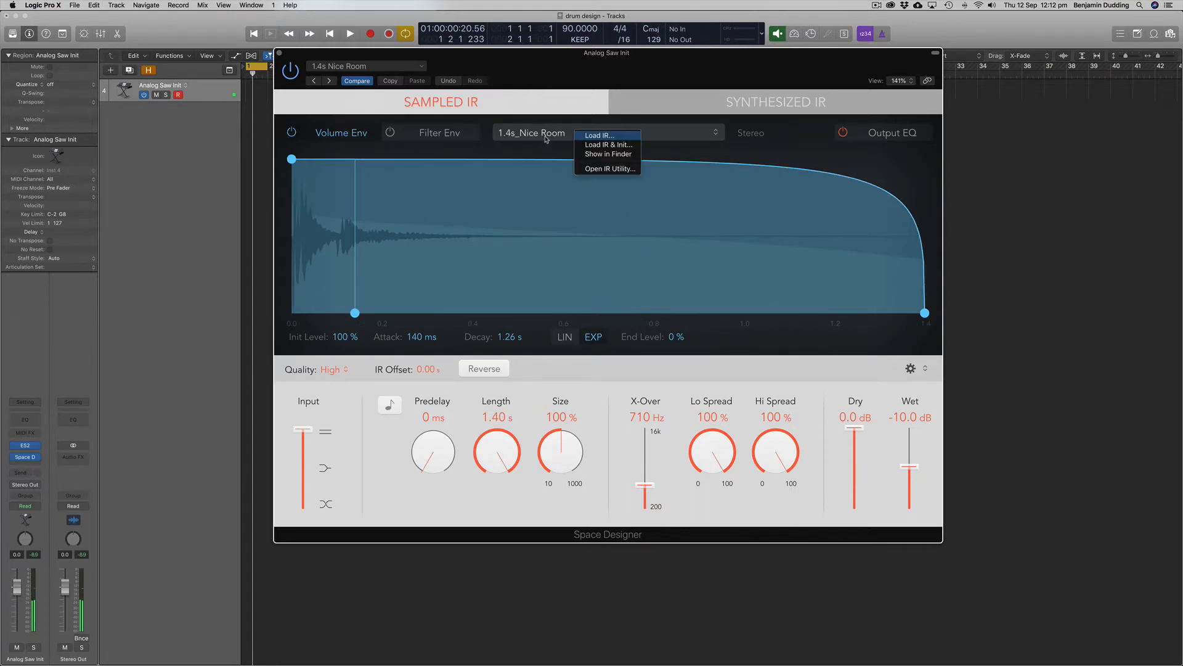
click(356, 69)
click(357, 66)
mouse_move(442, 271)
mouse_move(504, 269)
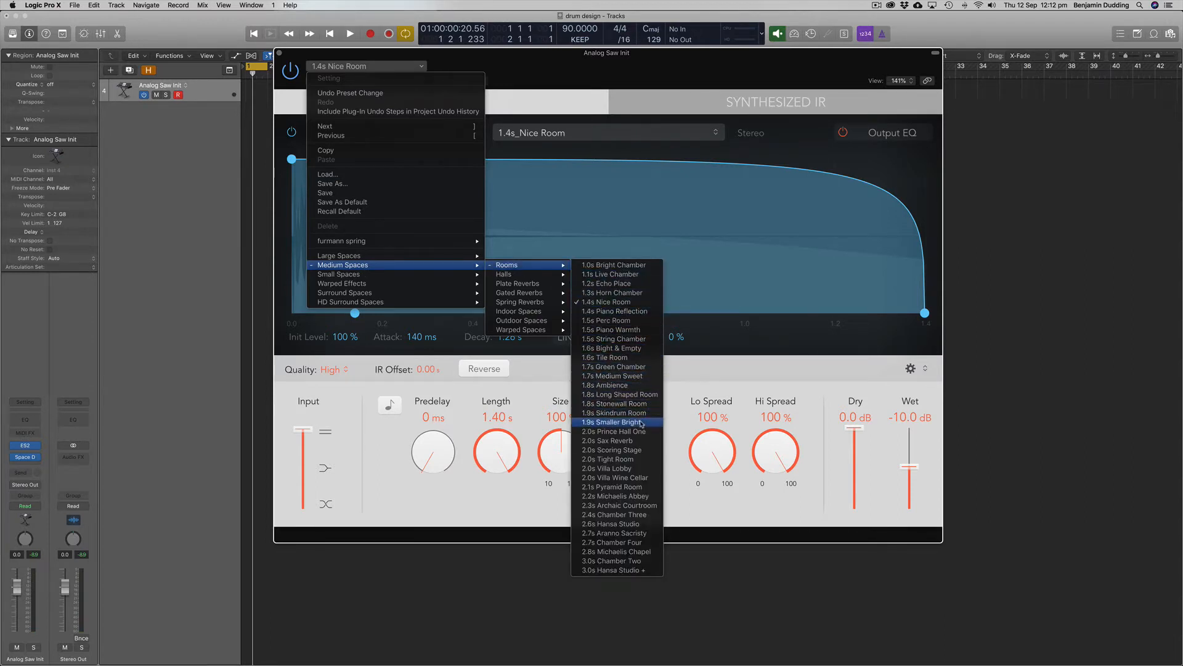
click(619, 320)
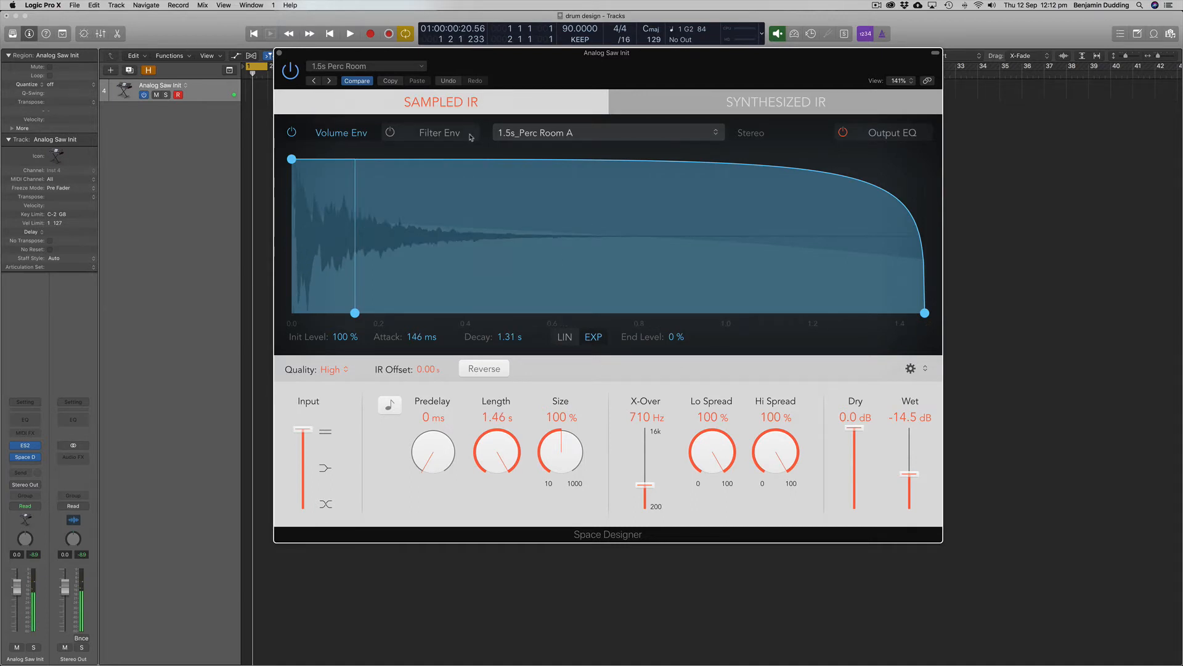
- Lower the reverb's wet level to about -26 dB, shorten its length to 583 ms and raise the predelay slightly
drag(910, 474, 914, 489)
mouse_move(501, 463)
mouse_down()
mouse_move(507, 481)
mouse_move(498, 460)
mouse_up()
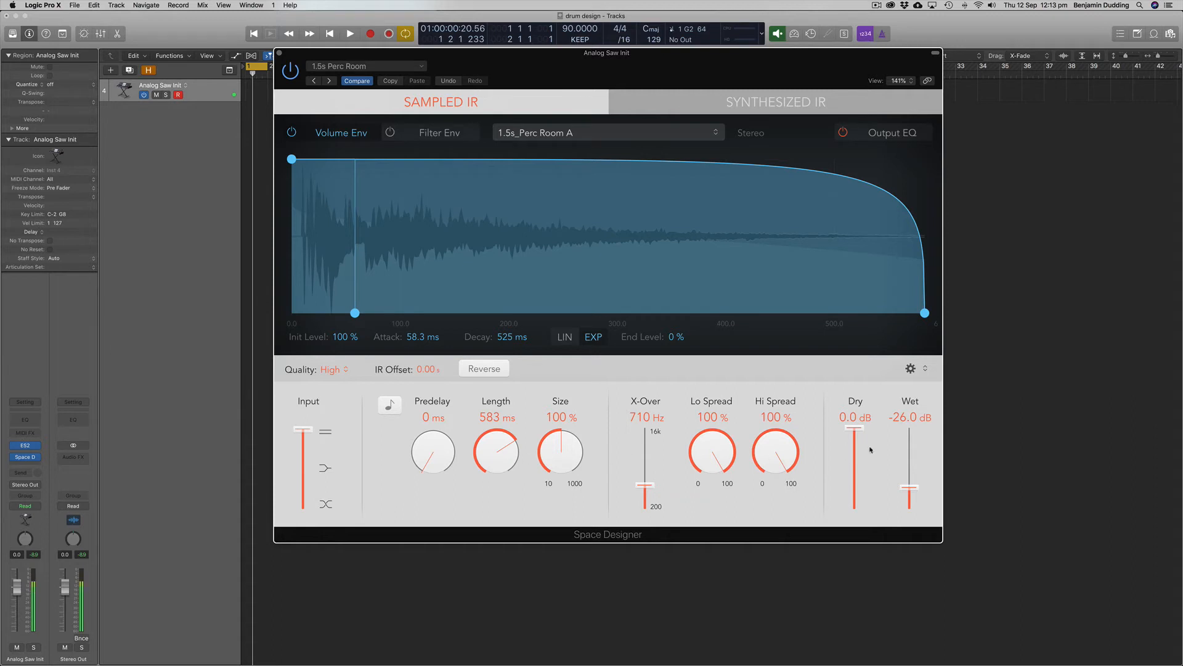
drag(910, 485, 911, 488)
drag(434, 464, 434, 460)
- Close Space Designer and reopen the ES2 synthesizer on the Analog Saw Init track
click(279, 53)
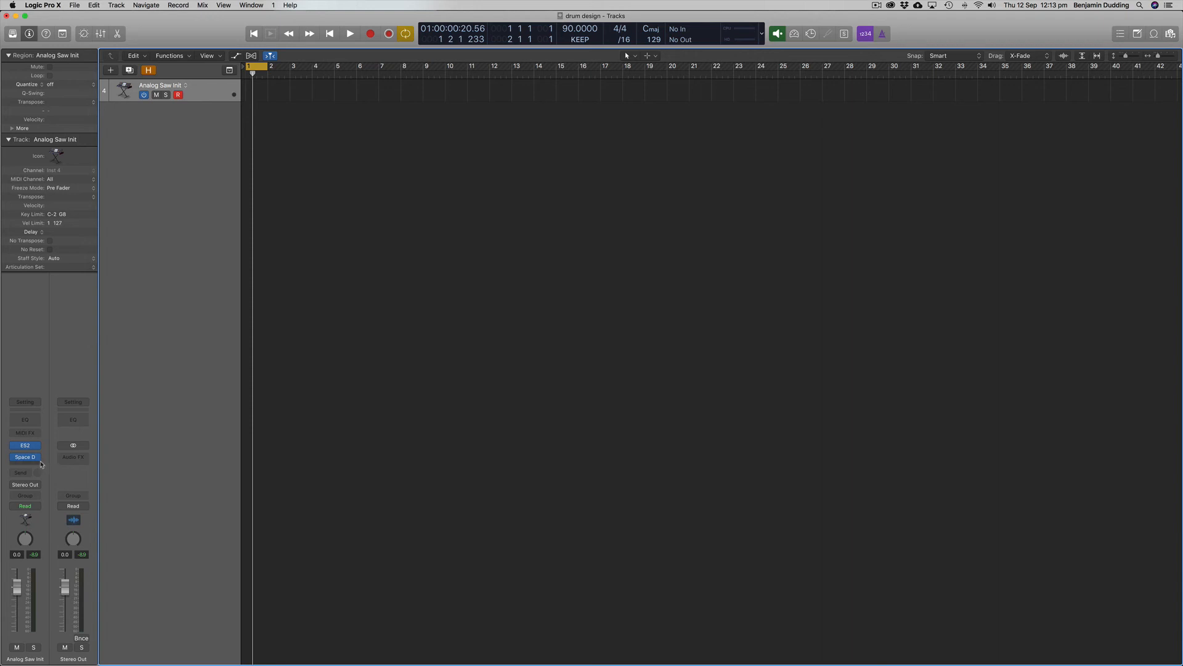
click(24, 447)
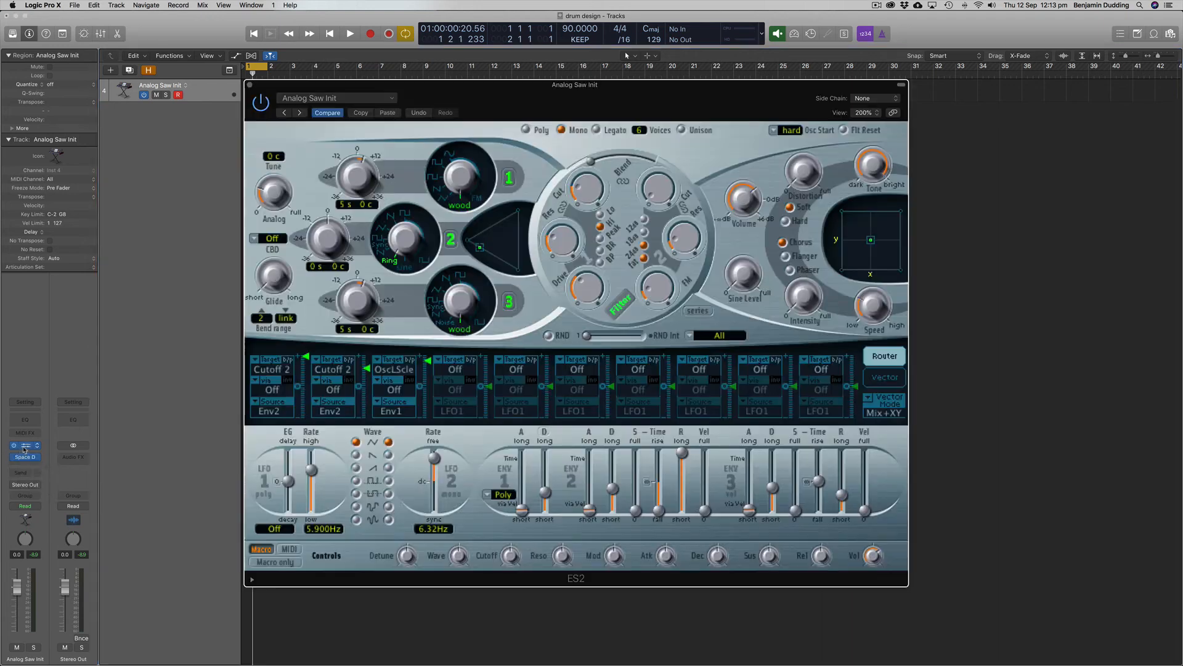